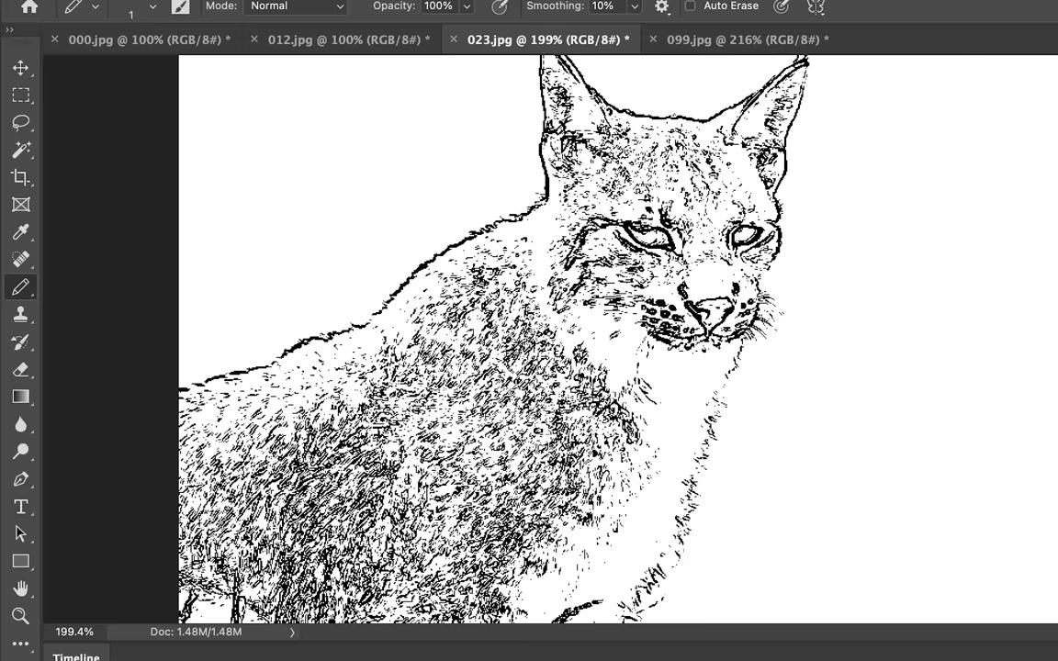
# Zoom in on frame 023 and draw a Pencil stroke joining the broken outline along the lynx's back
pyautogui.click(73, 632)
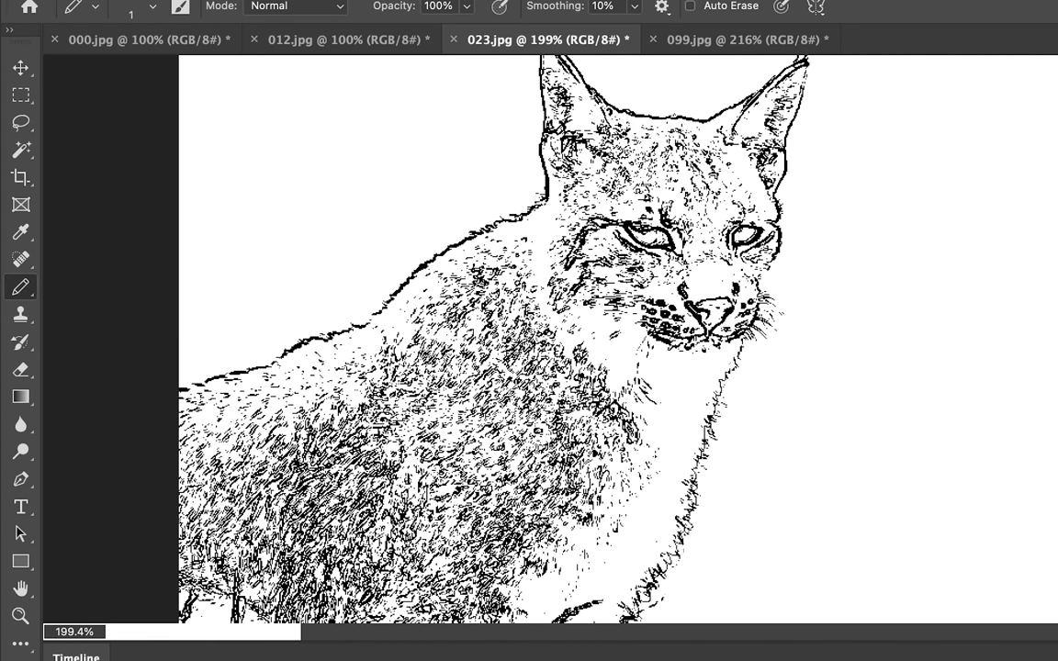
pyautogui.scroll(3, 787, 355)
pyautogui.scroll(1, 787, 355)
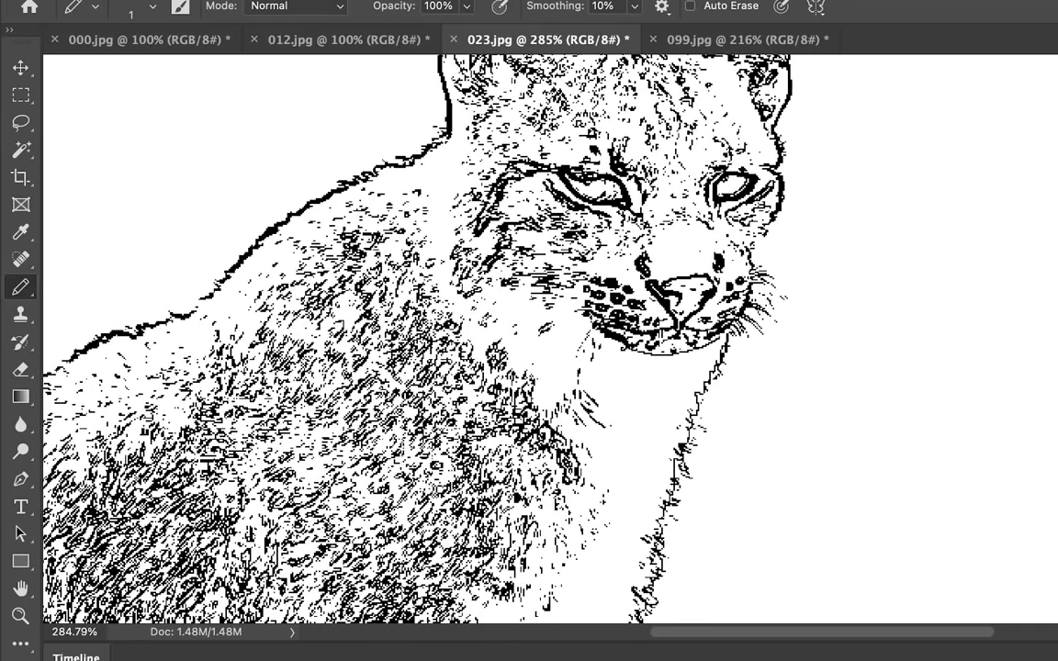
pyautogui.scroll(5, 795, 409)
pyautogui.click(73, 631)
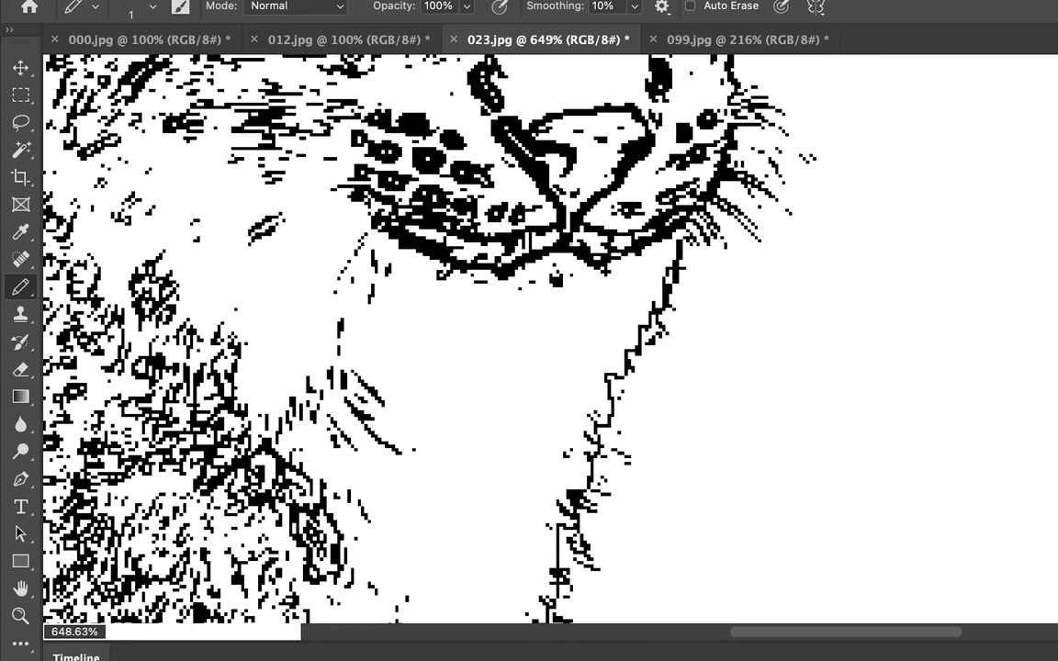
pyautogui.scroll(-1, 551, 340)
pyautogui.scroll(-5, 551, 340)
pyautogui.scroll(5, 551, 339)
pyautogui.scroll(-10, 551, 339)
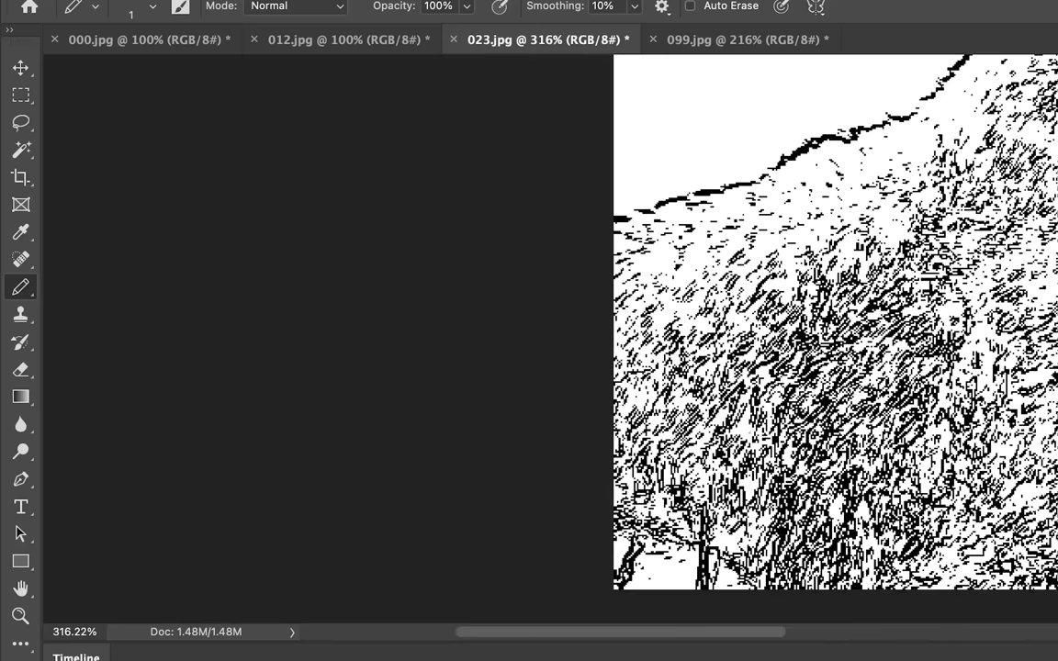
pyautogui.moveTo(964, 59); pyautogui.dragTo(615, 217)
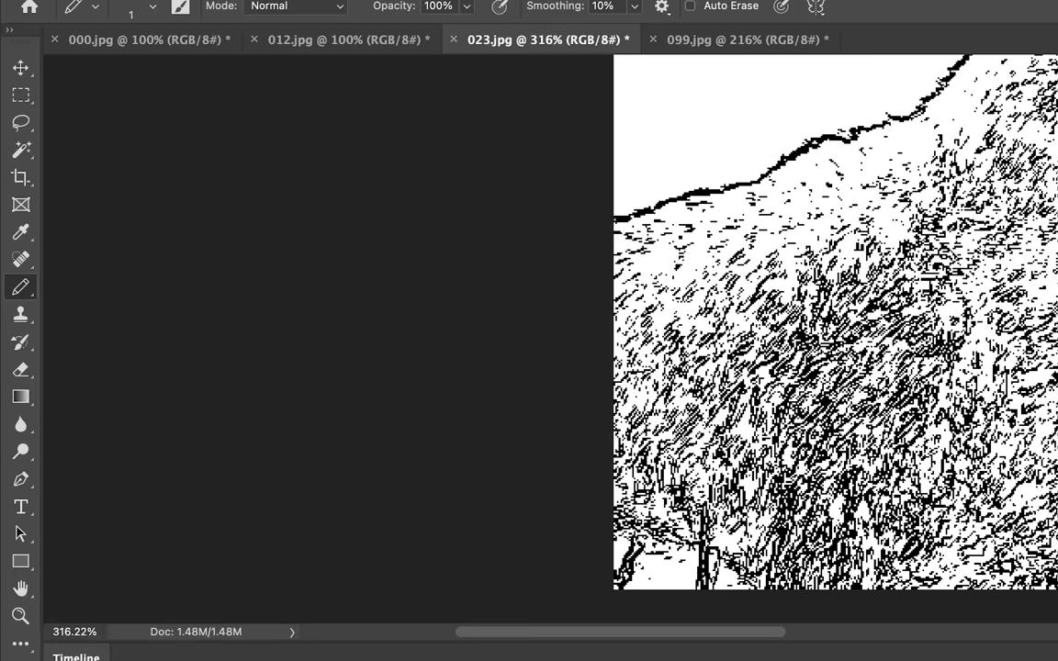
# Draw a Pencil line closing the gap along the bottom of the lynx's chin
pyautogui.scroll(-3, 430, 270)
pyautogui.hscroll(10, 431, 270)
pyautogui.scroll(1, 431, 270)
pyautogui.scroll(6, 431, 270)
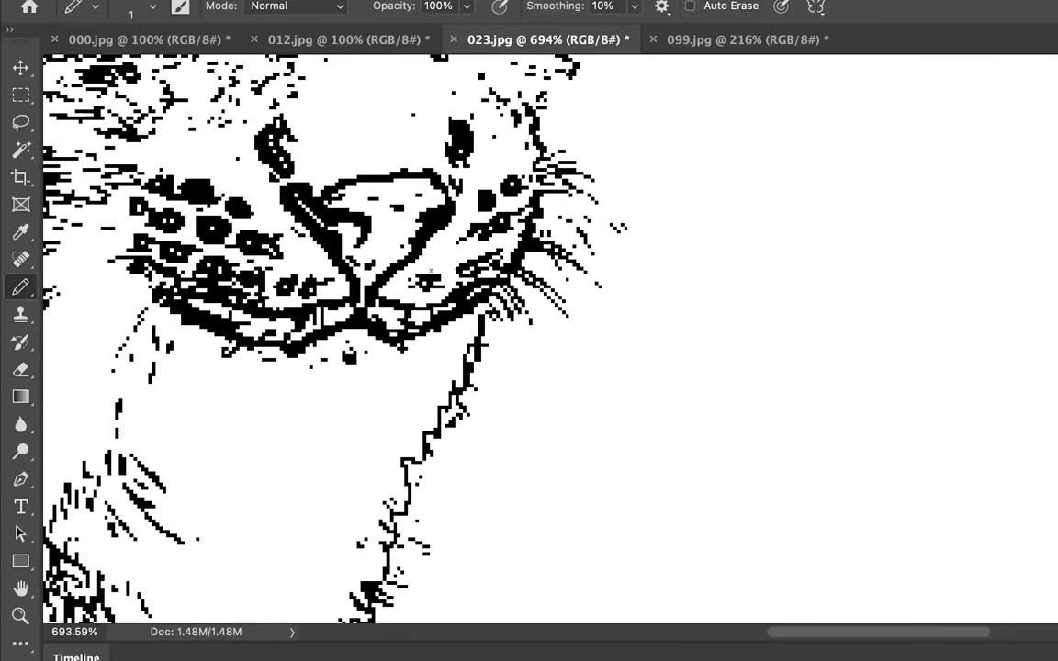
pyautogui.moveTo(241, 353); pyautogui.dragTo(338, 364)
# Save the frame to the Desktop as 023B.jpg with the default JPEG options, then close it
pyautogui.scroll(-2, 404, 413)
pyautogui.scroll(-2, 404, 414)
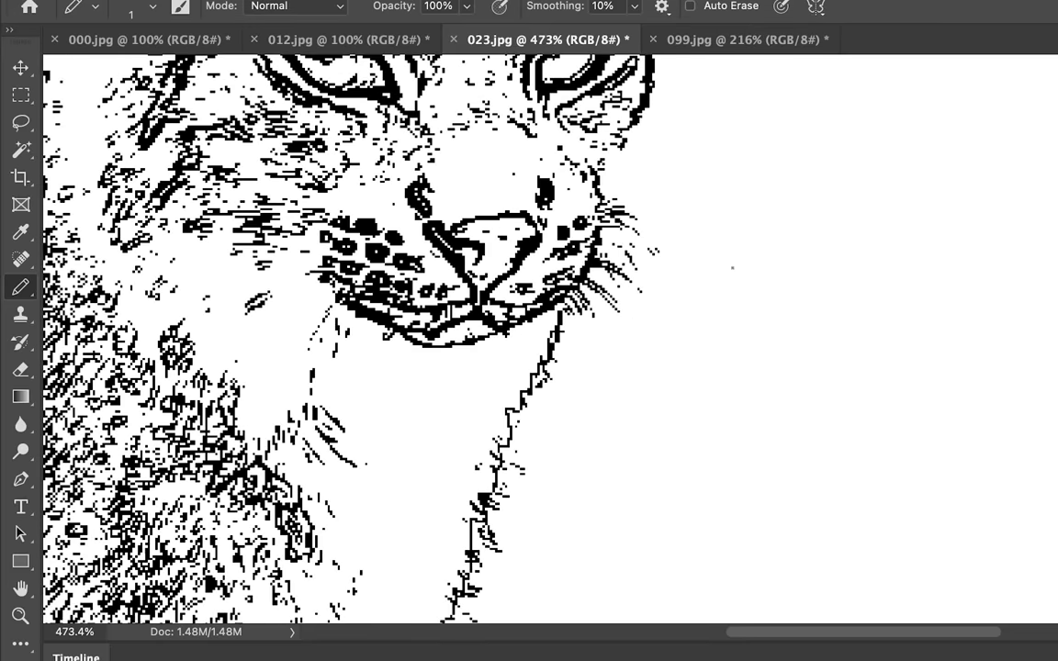
pyautogui.scroll(-3, 405, 414)
pyautogui.scroll(-3, 404, 413)
pyautogui.click(195, 0)
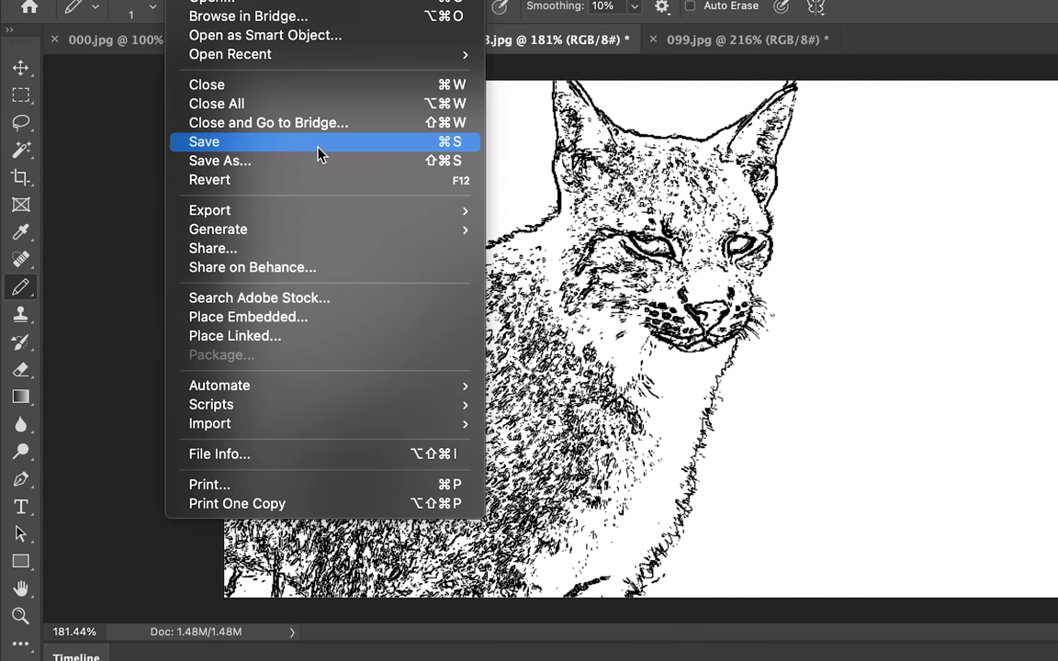
pyautogui.click(316, 146)
pyautogui.press('Right')
pyautogui.write('B')
pyautogui.press('super+d')
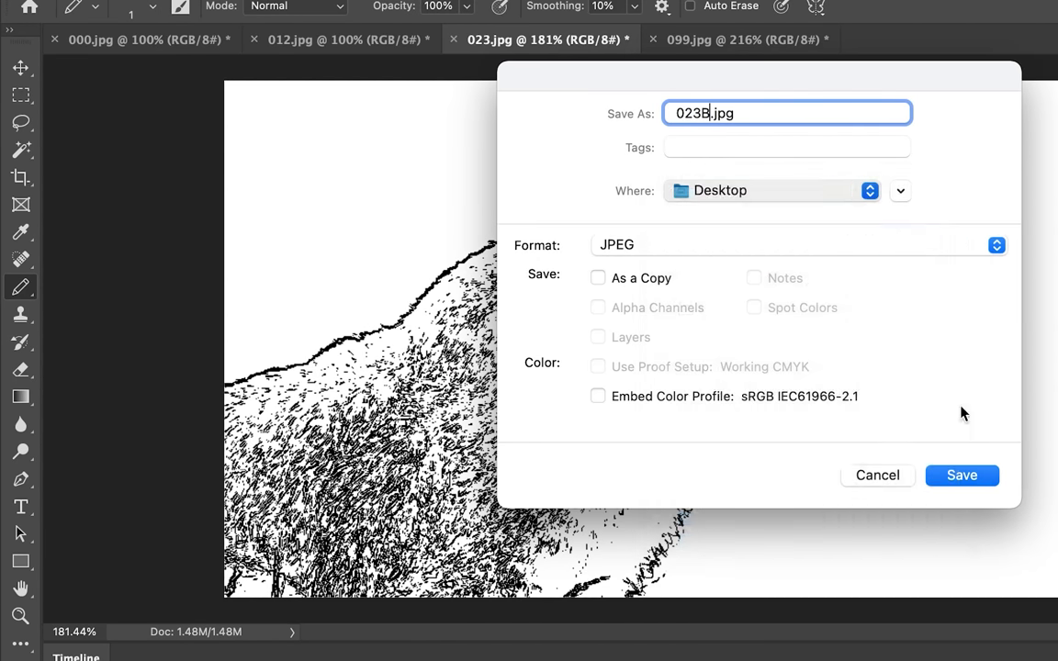
pyautogui.click(961, 475)
pyautogui.click(886, 162)
pyautogui.click(453, 40)
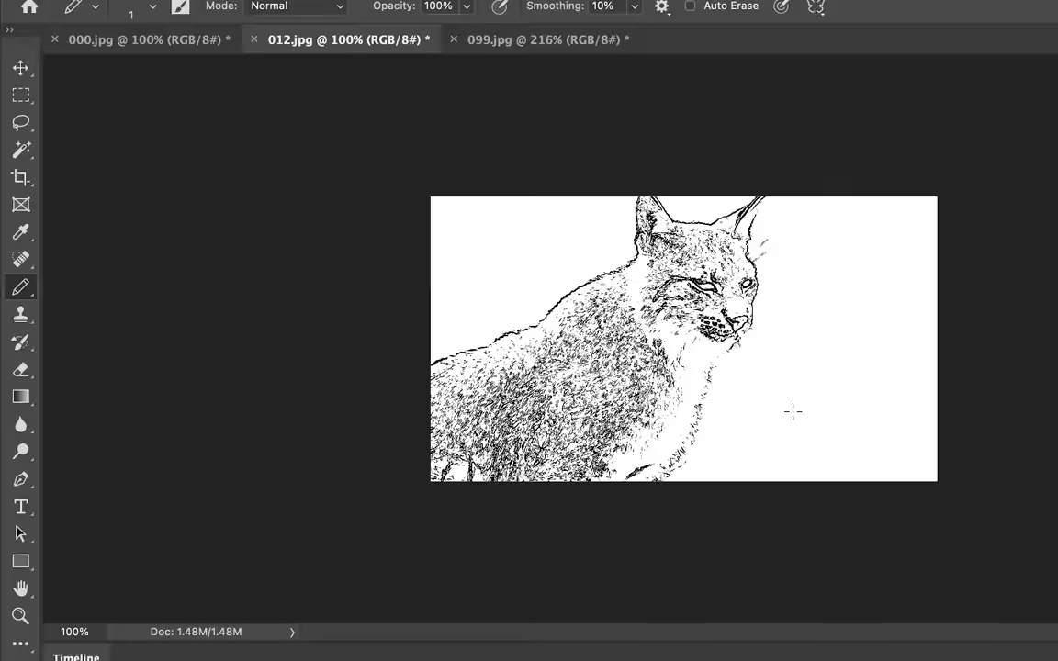
# Magnify frame 012 to 500% and set the Eraser size to 23 px
pyautogui.hotkey('ctrl', '+')
pyautogui.hotkey('ctrl', '+')
pyautogui.hotkey('ctrl', '+')
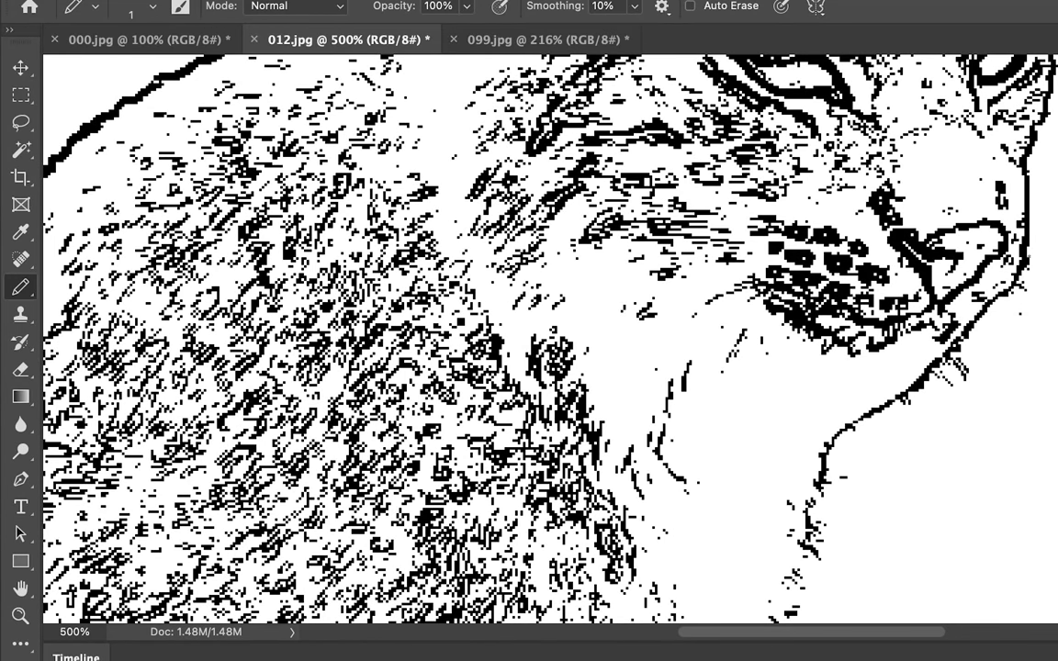
pyautogui.scroll(-3, 551, 340)
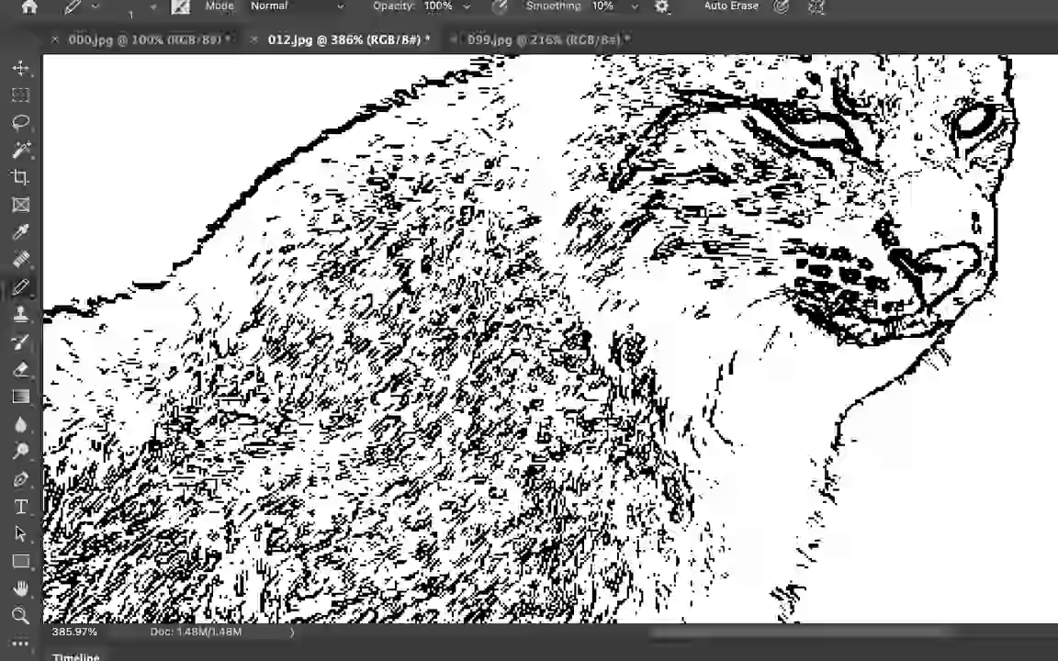
pyautogui.scroll(-3, 551, 340)
pyautogui.scroll(5, 551, 340)
pyautogui.scroll(-3, 551, 340)
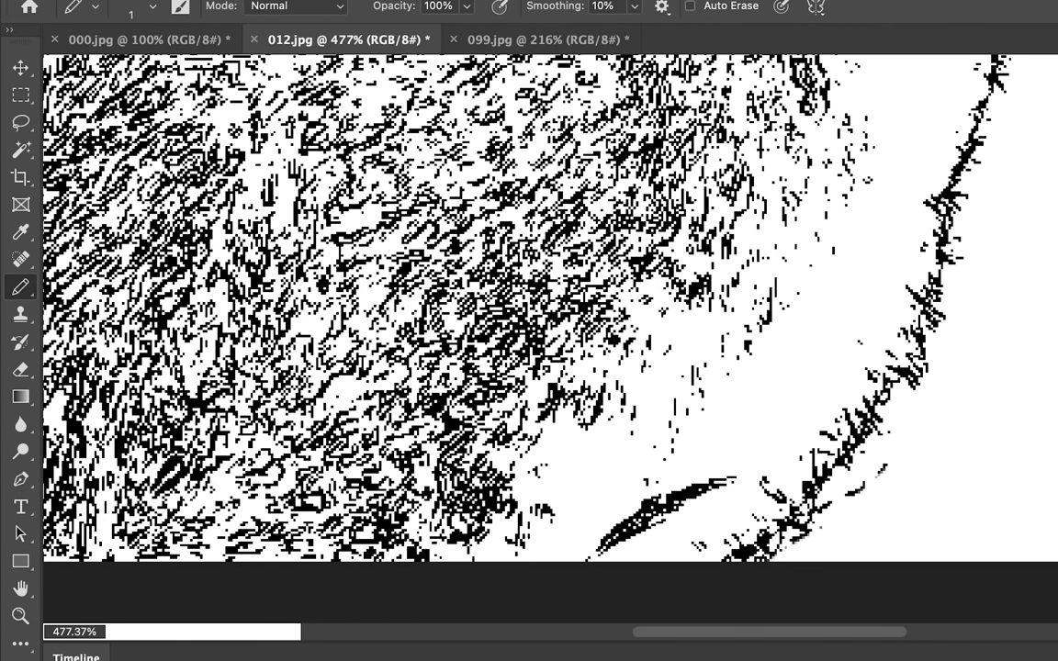
pyautogui.scroll(-2, 485, 278)
pyautogui.scroll(-1, 541, 266)
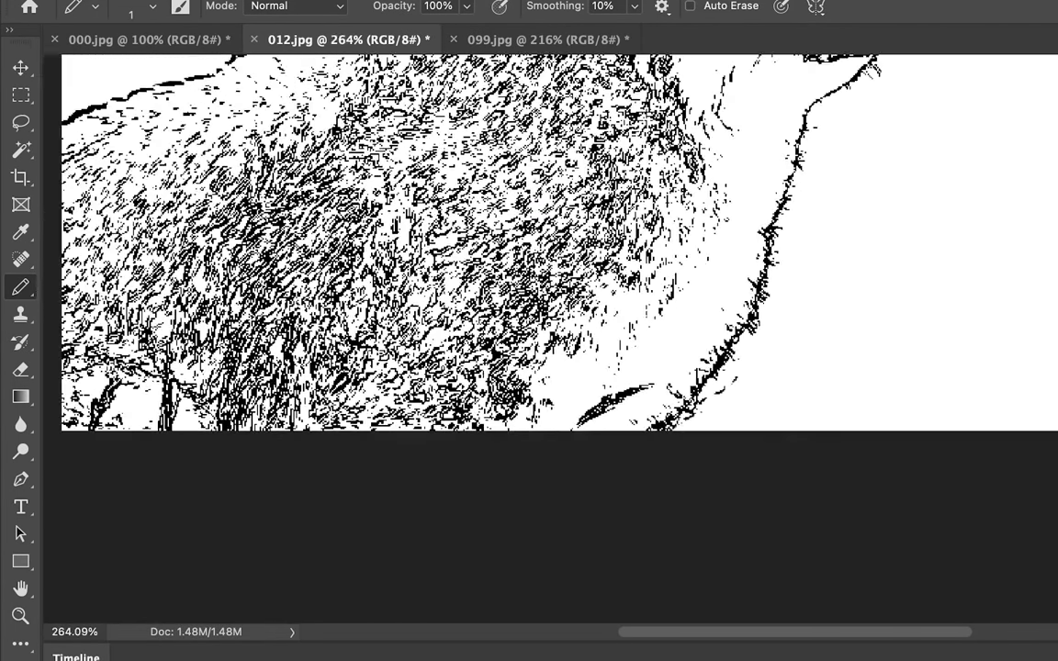
pyautogui.click(22, 369)
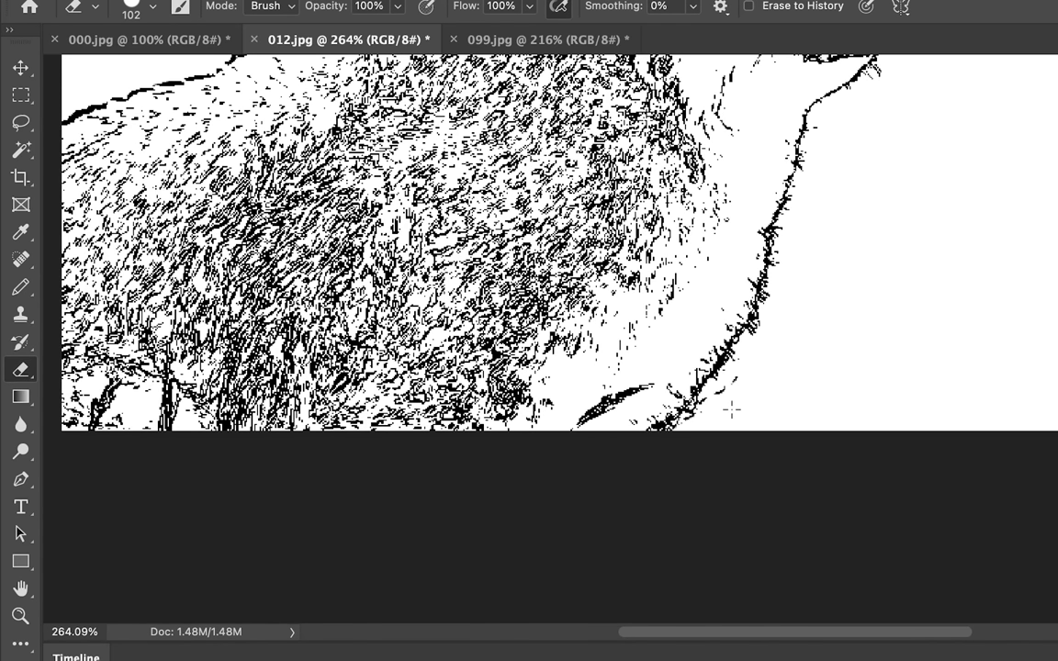
pyautogui.click(135, 9)
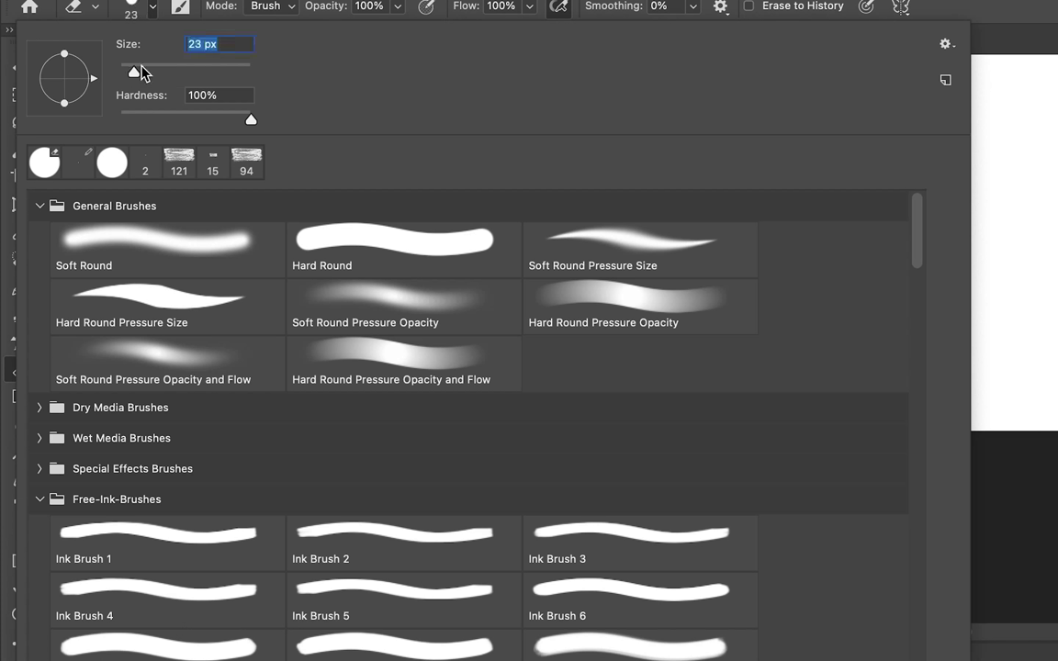
pyautogui.press('Escape')
pyautogui.click(21, 288)
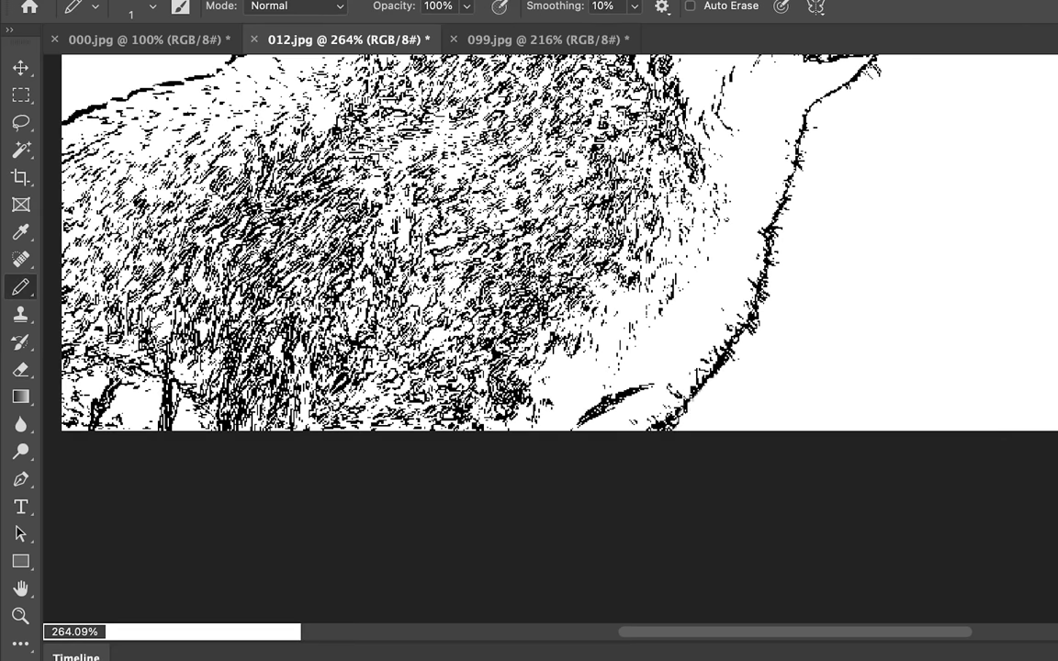
# Touch up the 012 sketch, alternating Eraser and Pencil while panning across it
pyautogui.press('e')
pyautogui.hscroll(-10, 338, 233)
pyautogui.scroll(5, 338, 234)
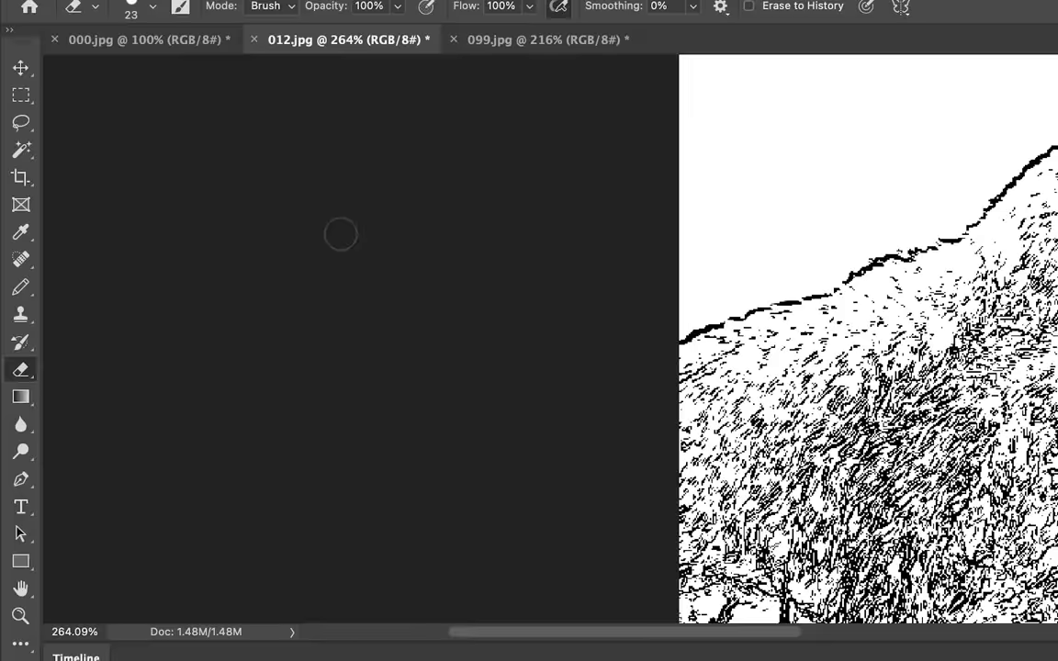
pyautogui.click(21, 287)
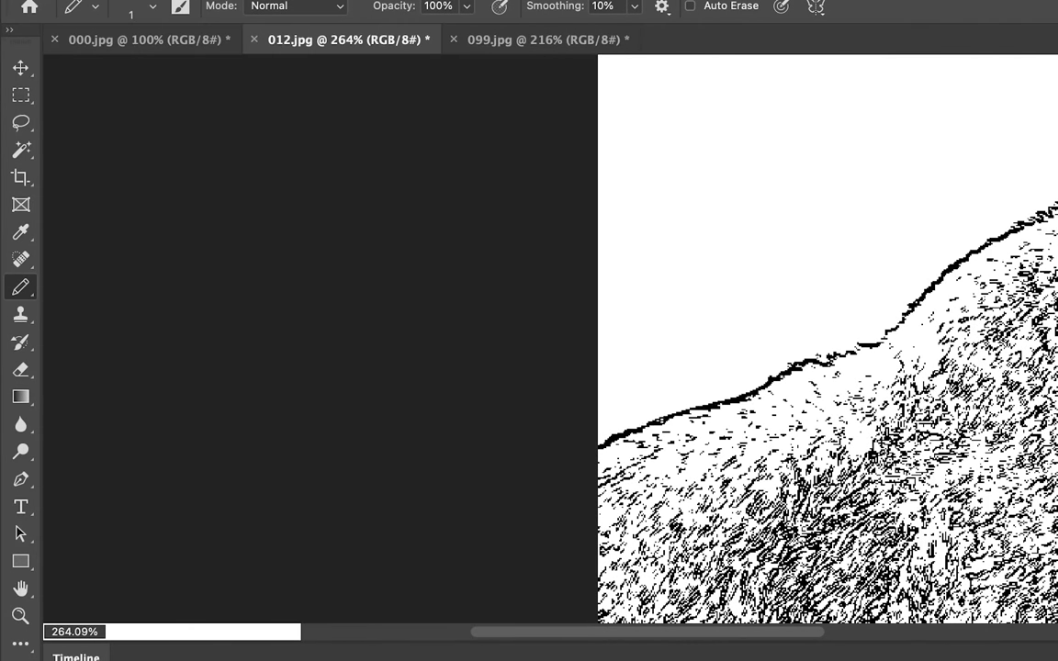
pyautogui.hscroll(10, 551, 340)
pyautogui.scroll(2, 551, 339)
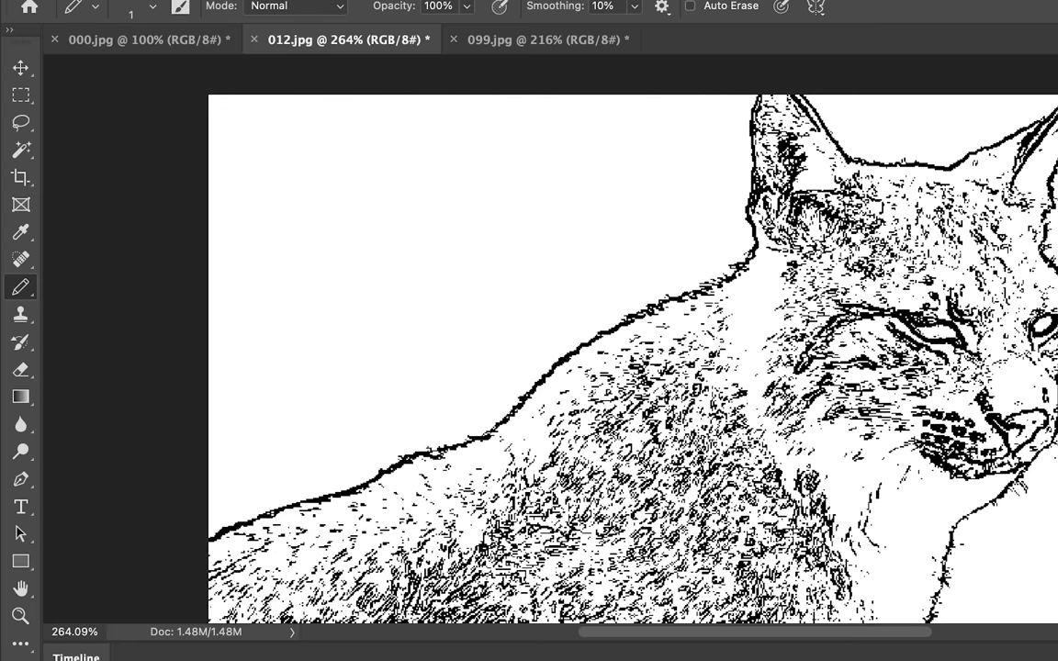
pyautogui.hscroll(10, 551, 359)
pyautogui.scroll(2, 551, 358)
pyautogui.hscroll(1, 551, 358)
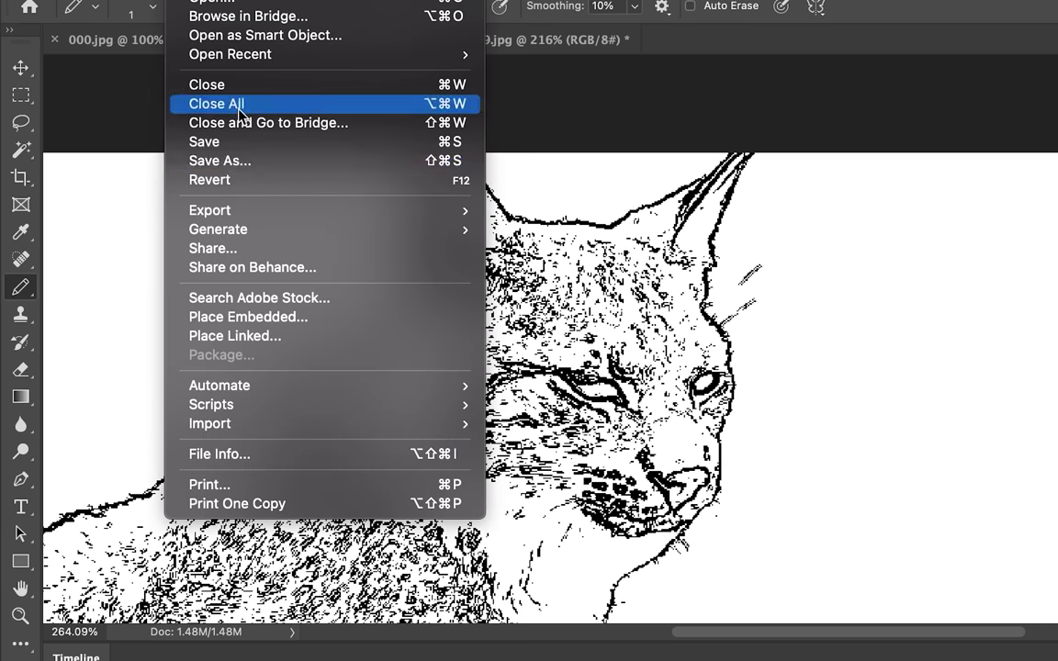
# Save the frame to the Desktop as 012B.jpg with the default JPEG options, then close it
pyautogui.click(207, 161)
pyautogui.press('Right')
pyautogui.write('B')
pyautogui.click(744, 190)
pyautogui.click(642, 239)
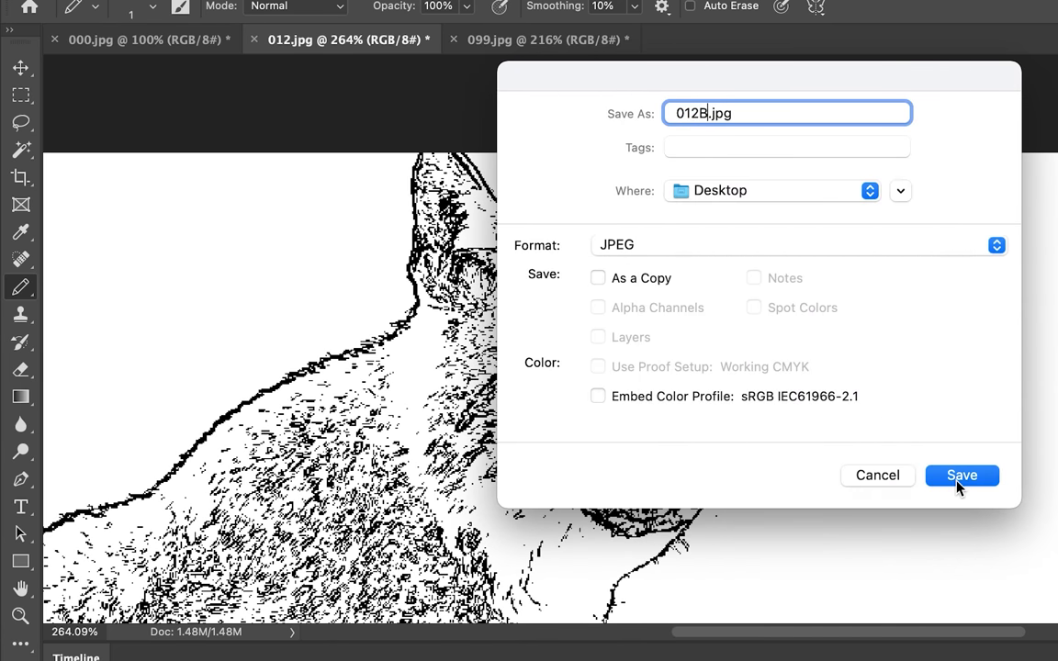
pyautogui.click(962, 475)
pyautogui.click(254, 40)
# Zoom and pan around frame 000 and erase stray marks with the Eraser
pyautogui.scroll(3, 685, 339)
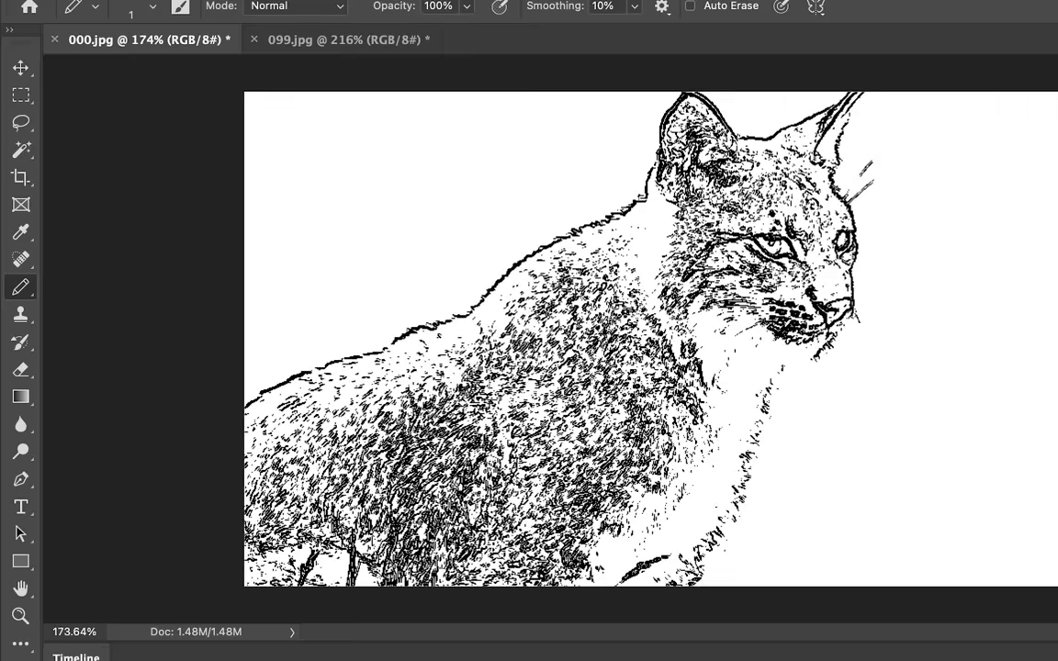
pyautogui.click(73, 632)
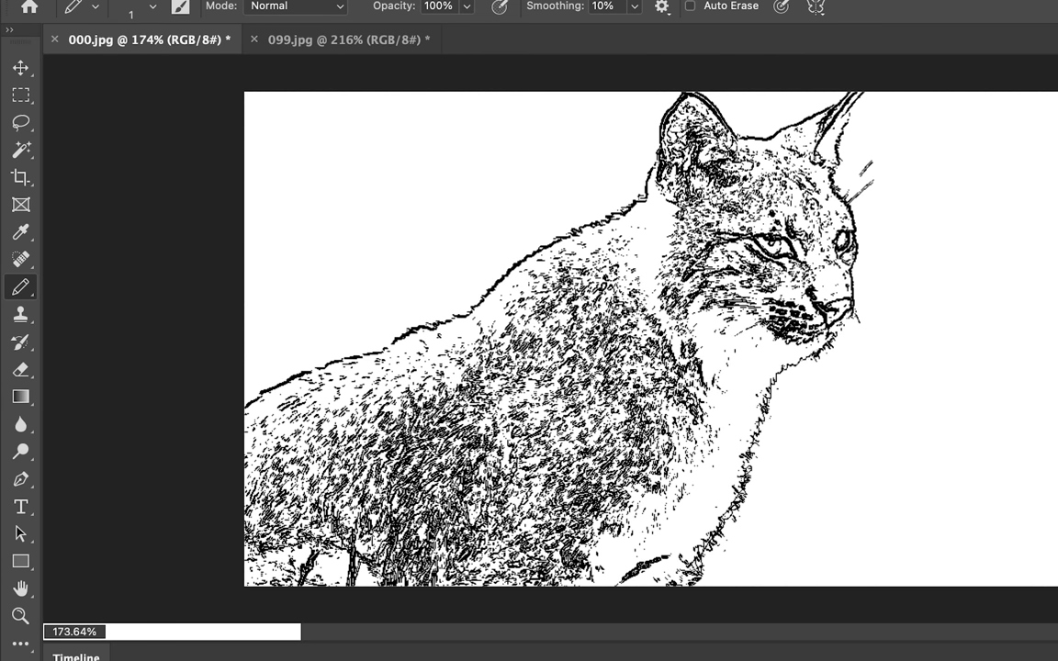
pyautogui.scroll(2, 789, 336)
pyautogui.scroll(2, 790, 337)
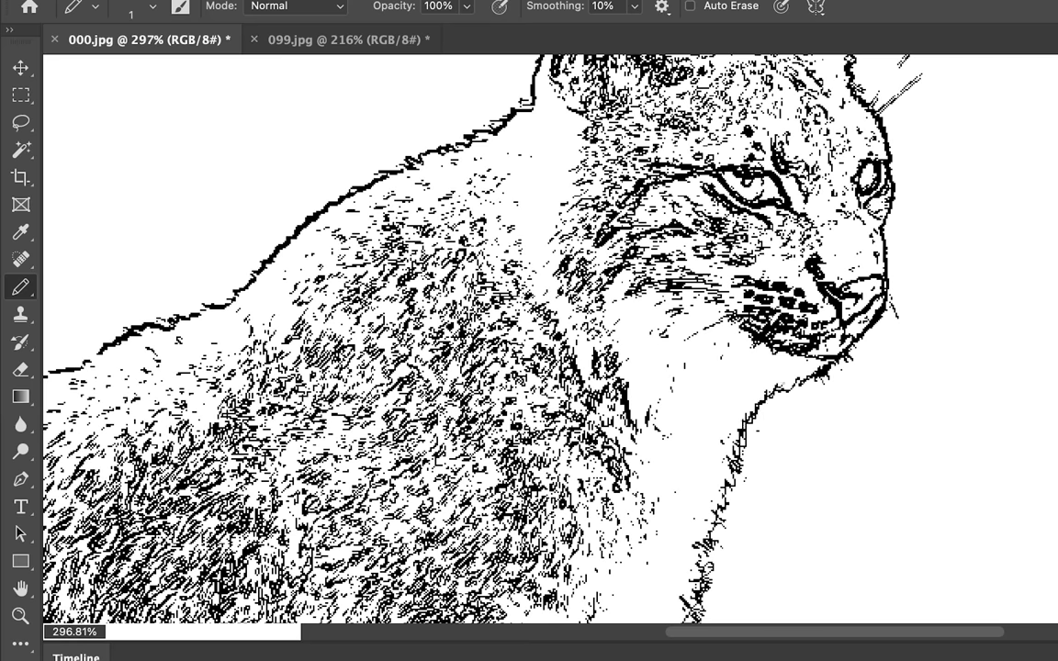
pyautogui.scroll(-1, 551, 340)
pyautogui.scroll(5, 551, 340)
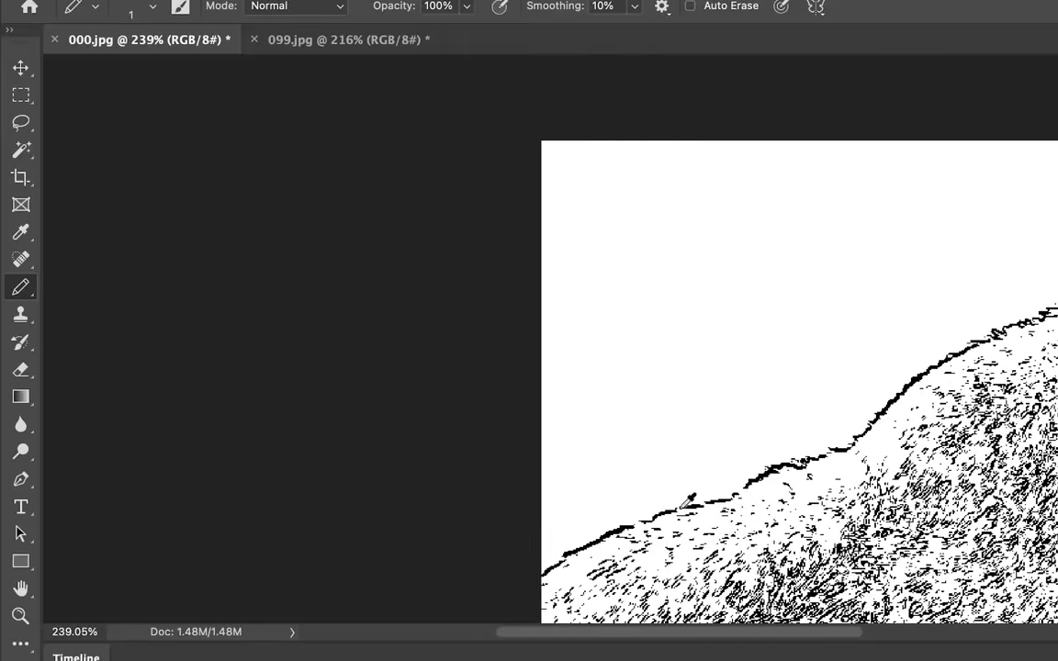
pyautogui.scroll(3, 551, 340)
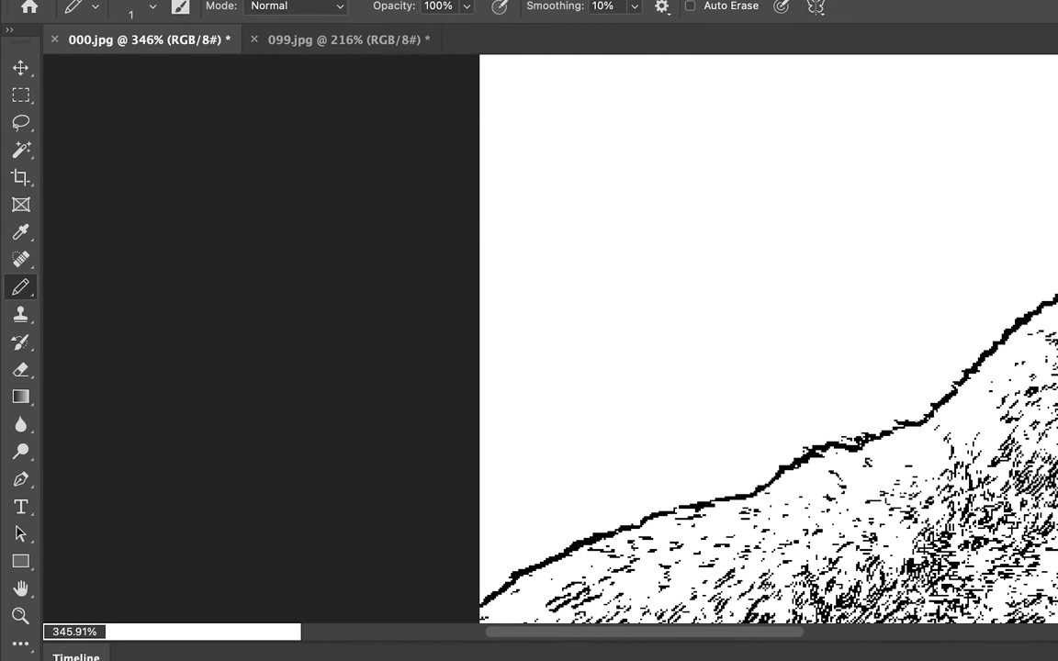
pyautogui.hscroll(5, 831, 375)
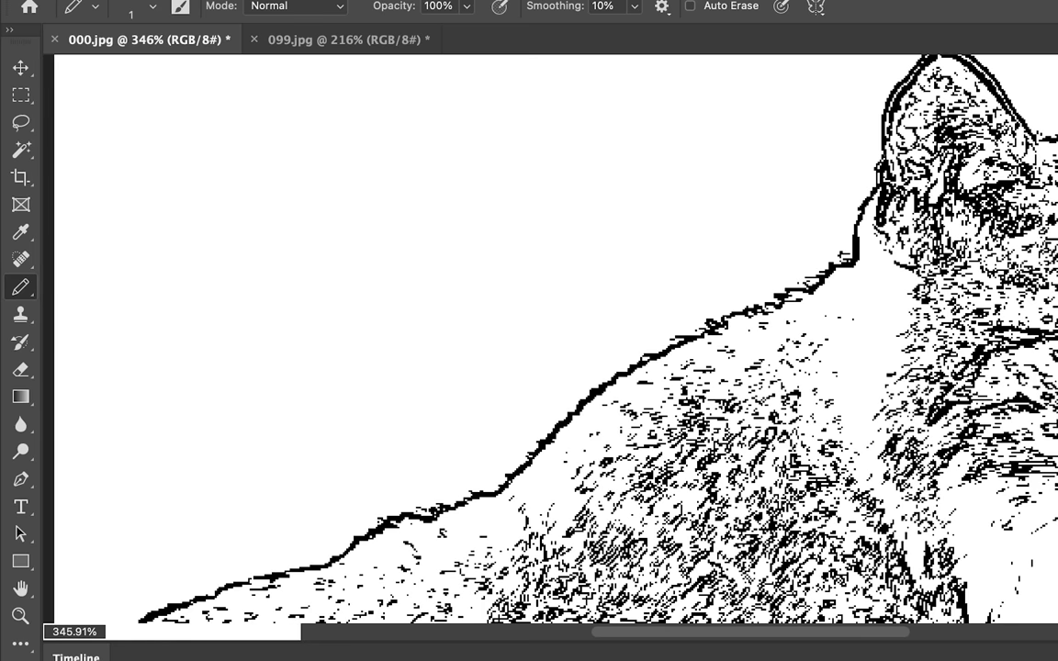
pyautogui.hscroll(5, 551, 340)
pyautogui.scroll(2, 551, 340)
pyautogui.hscroll(2, 552, 340)
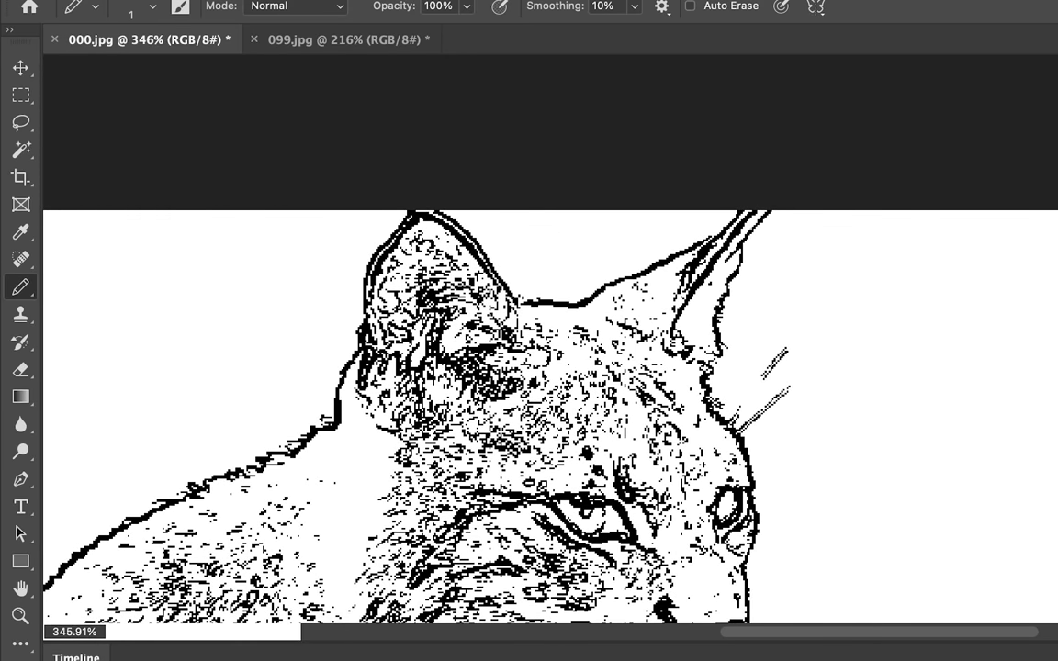
pyautogui.click(20, 369)
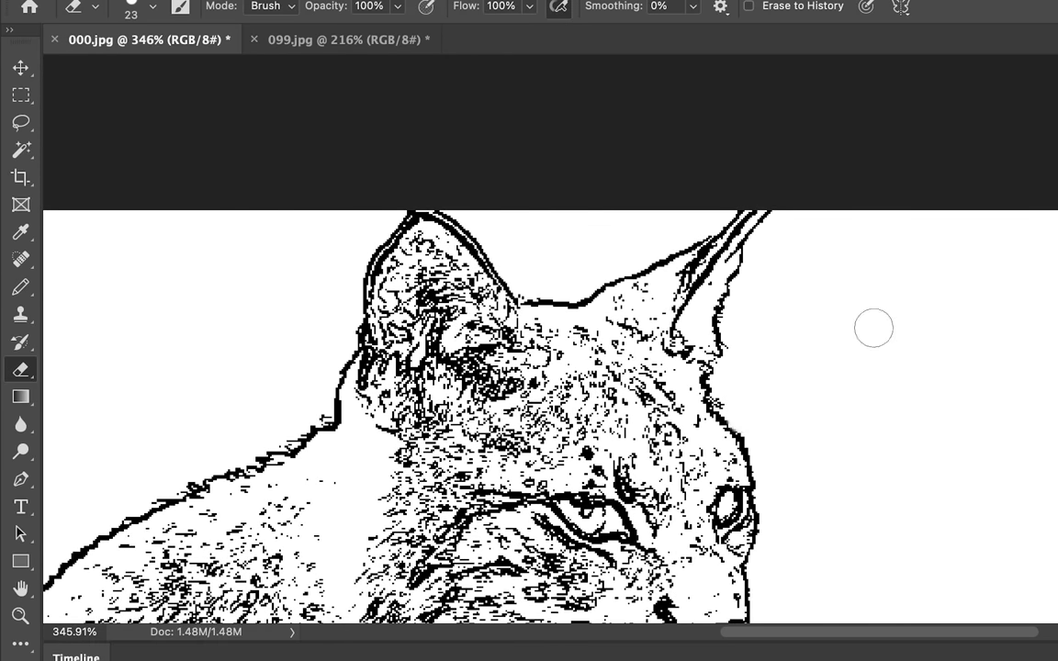
pyautogui.scroll(-5, 874, 328)
pyautogui.scroll(-2, 836, 376)
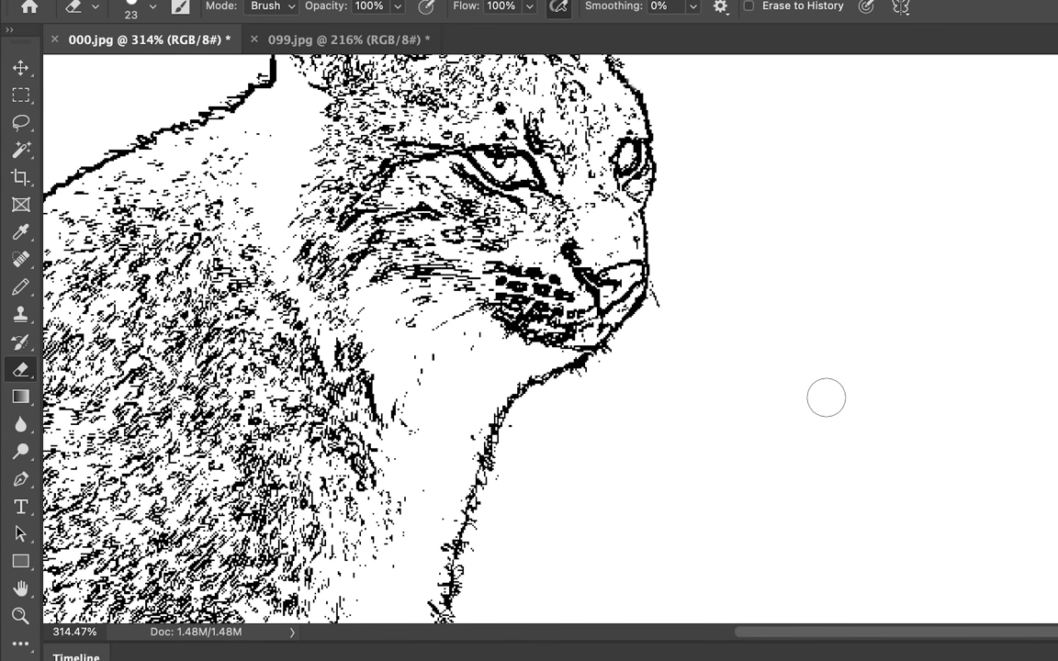
# Save frame 000 under a new name (0008) in the chosen folder as a Maximum-quality JPEG
pyautogui.click(264, 162)
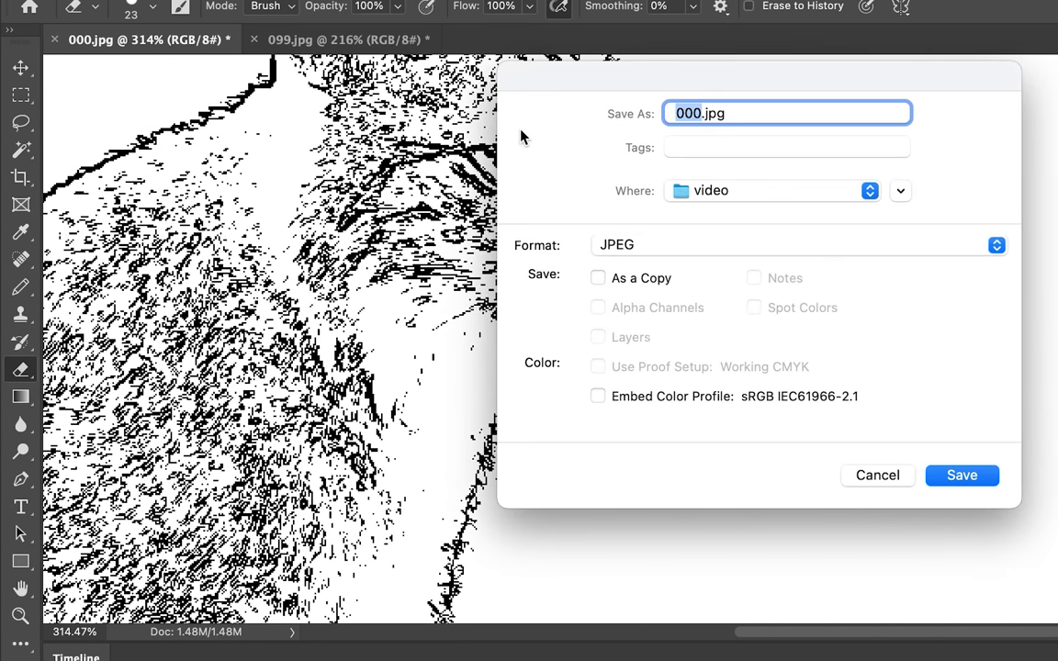
pyautogui.write('0008')
pyautogui.click(850, 193)
pyautogui.click(768, 252)
pyautogui.click(957, 472)
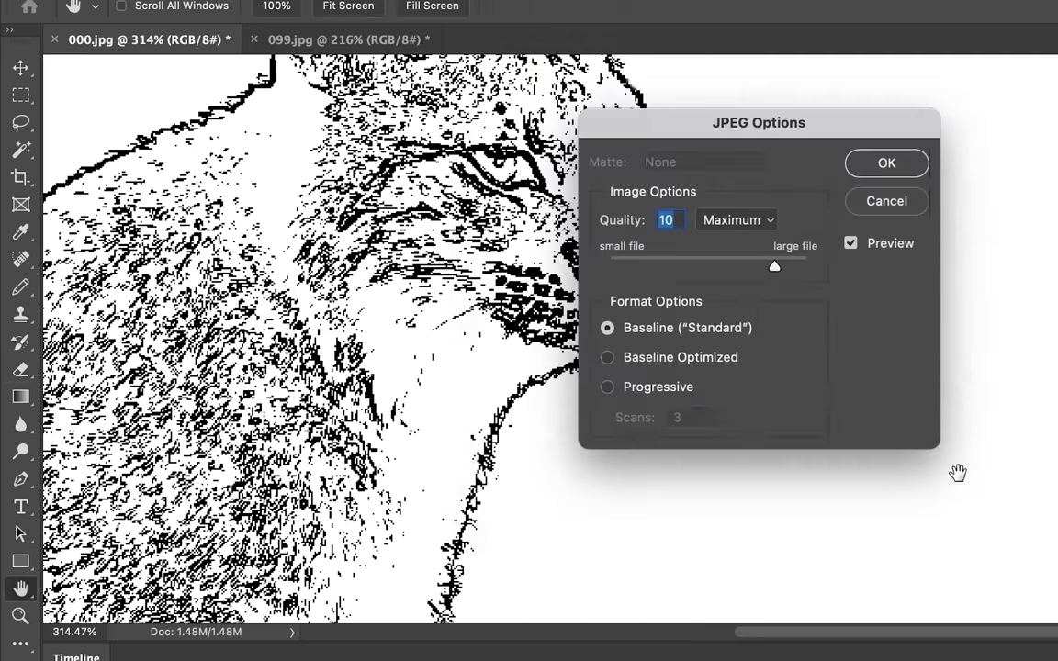
pyautogui.click(886, 164)
# Close the saved 000 frame, then reinforce the 099 lynx's right cheek outline with the Pencil
pyautogui.press('e')
pyautogui.click(57, 41)
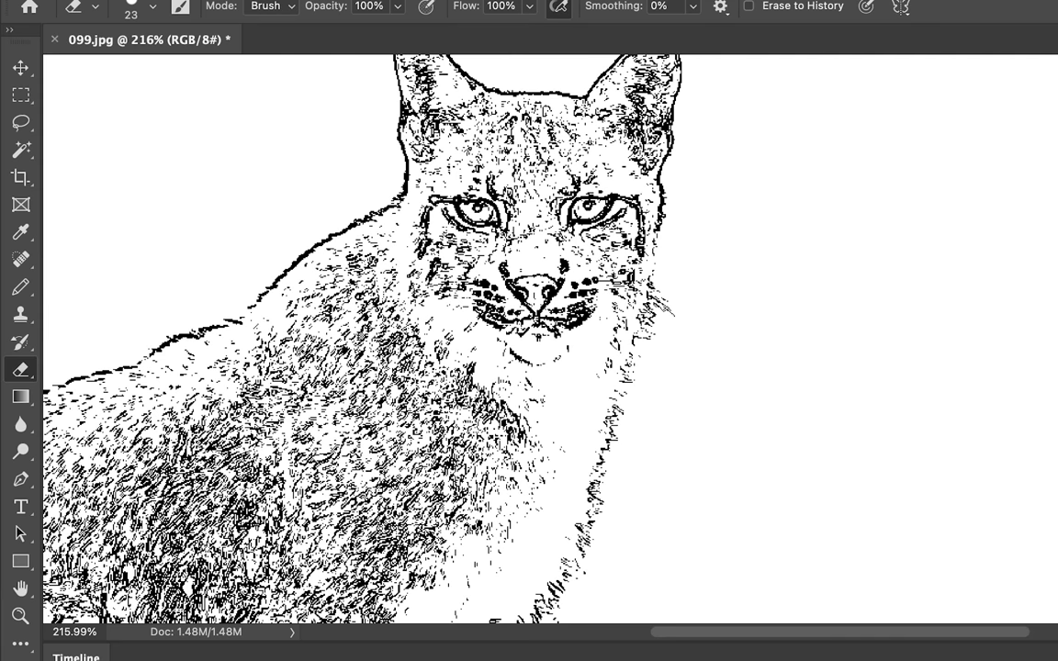
pyautogui.scroll(3, 570, 353)
pyautogui.scroll(1, 531, 313)
pyautogui.press('b')
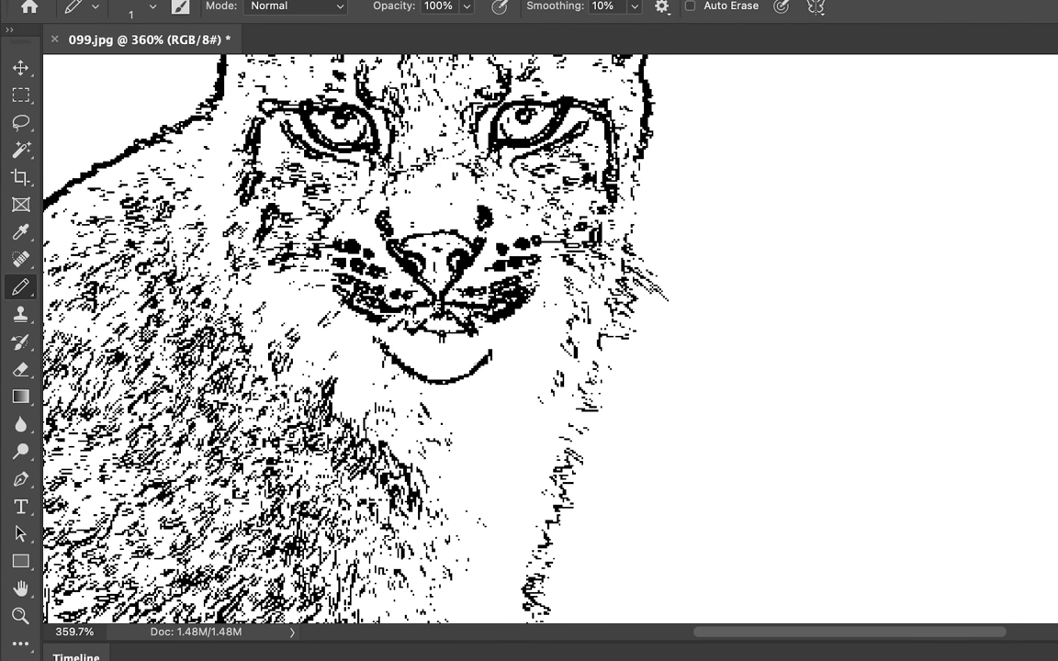
pyautogui.moveTo(514, 404); pyautogui.dragTo(562, 262)
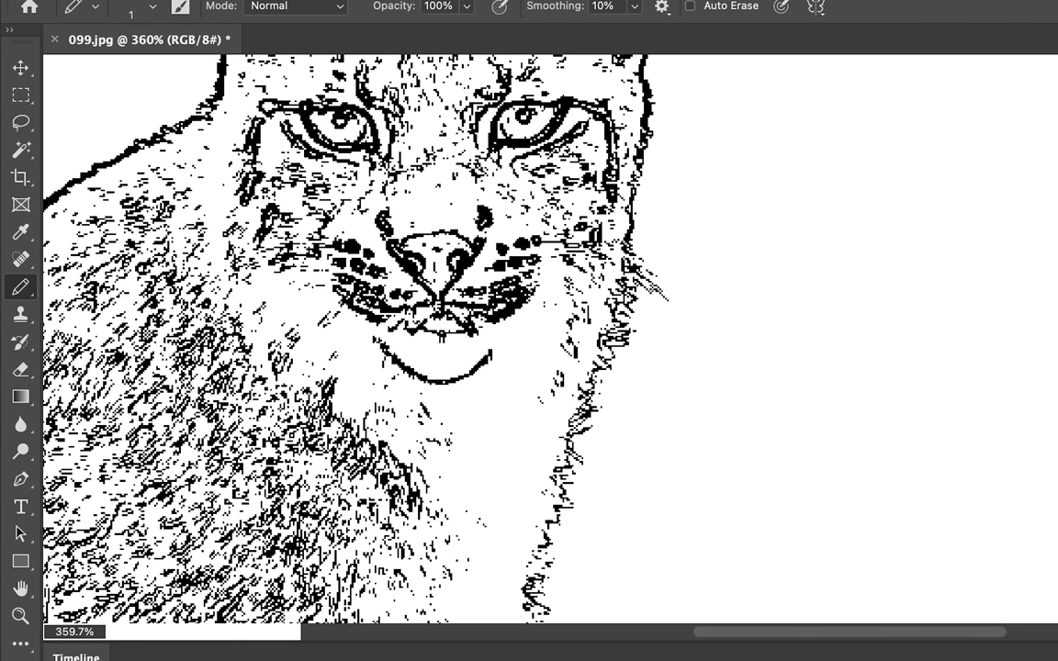
# Pan over the chest fur and face edges to check the new lines, then begin Save As
pyautogui.moveTo(482, 503); pyautogui.dragTo(799, 298)
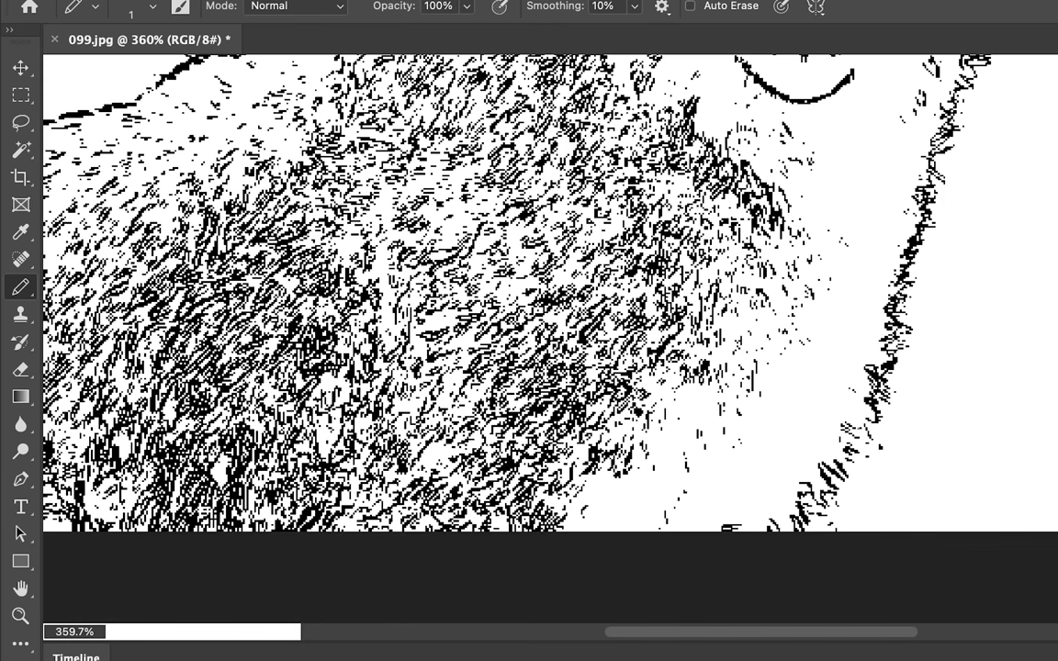
pyautogui.scroll(10, 515, 418)
pyautogui.hscroll(-5, 514, 418)
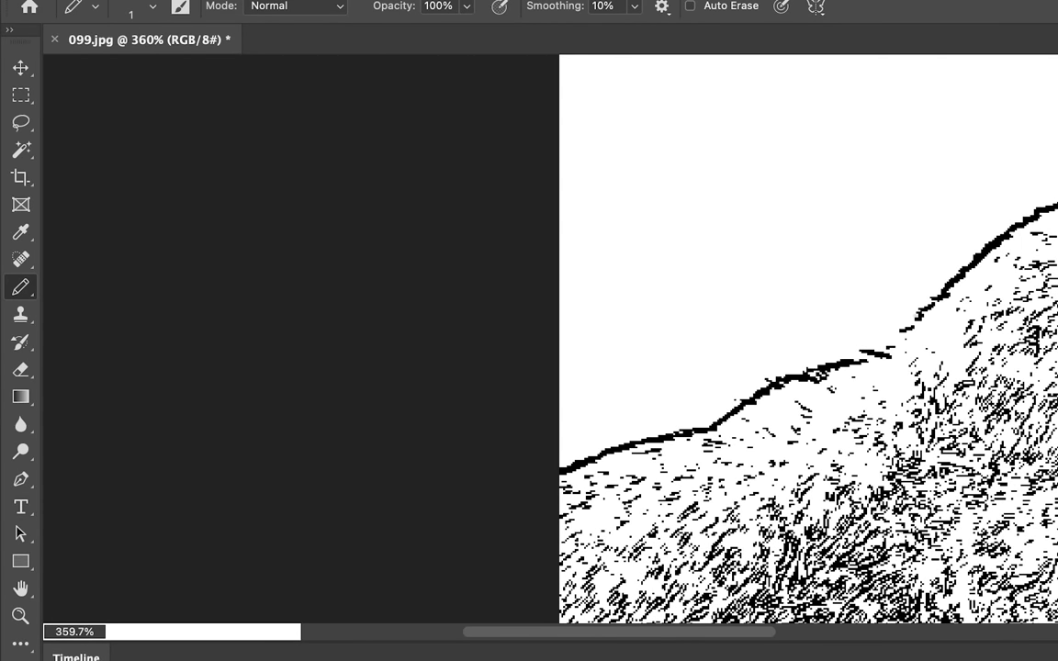
pyautogui.hscroll(10, 551, 340)
pyautogui.scroll(3, 552, 340)
pyautogui.hscroll(2, 551, 339)
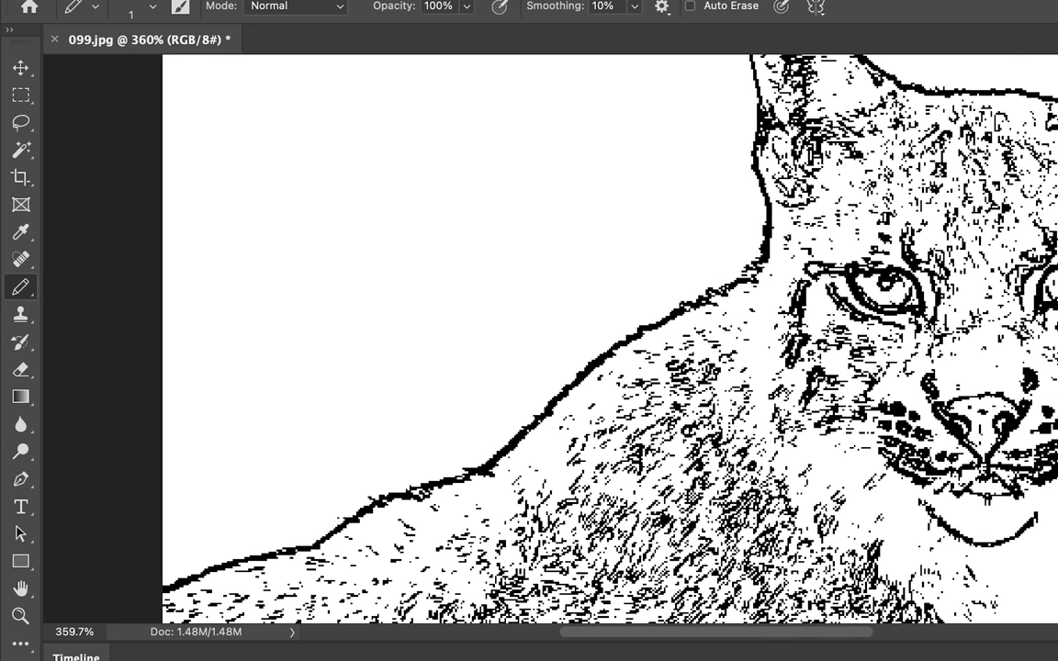
pyautogui.hscroll(2, 551, 340)
pyautogui.scroll(-2, 422, 344)
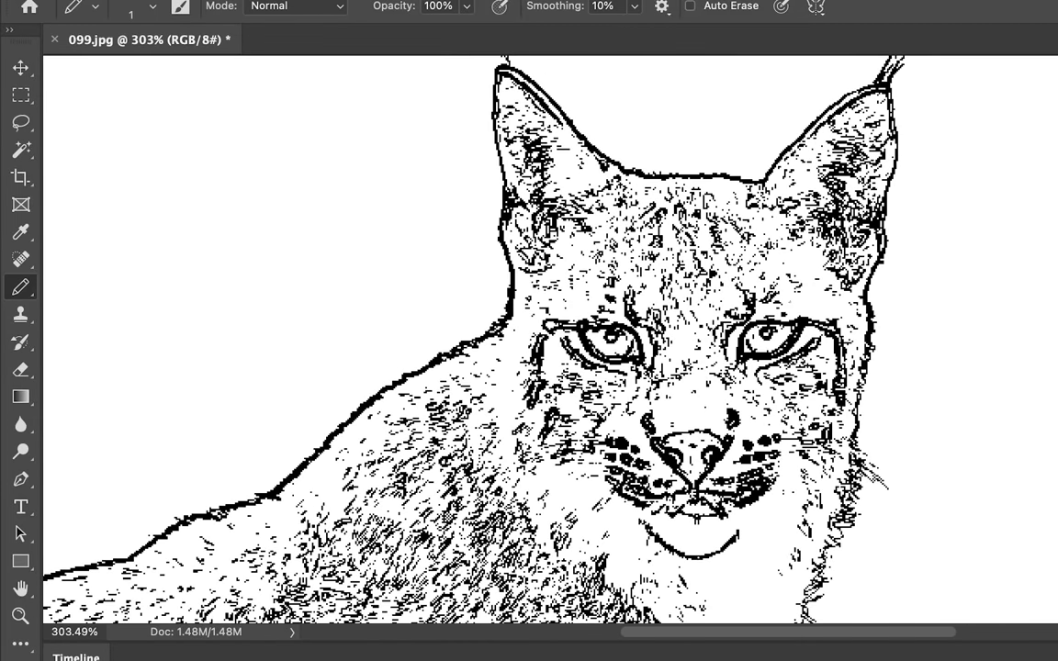
pyautogui.scroll(-5, 892, 419)
pyautogui.hscroll(2, 892, 419)
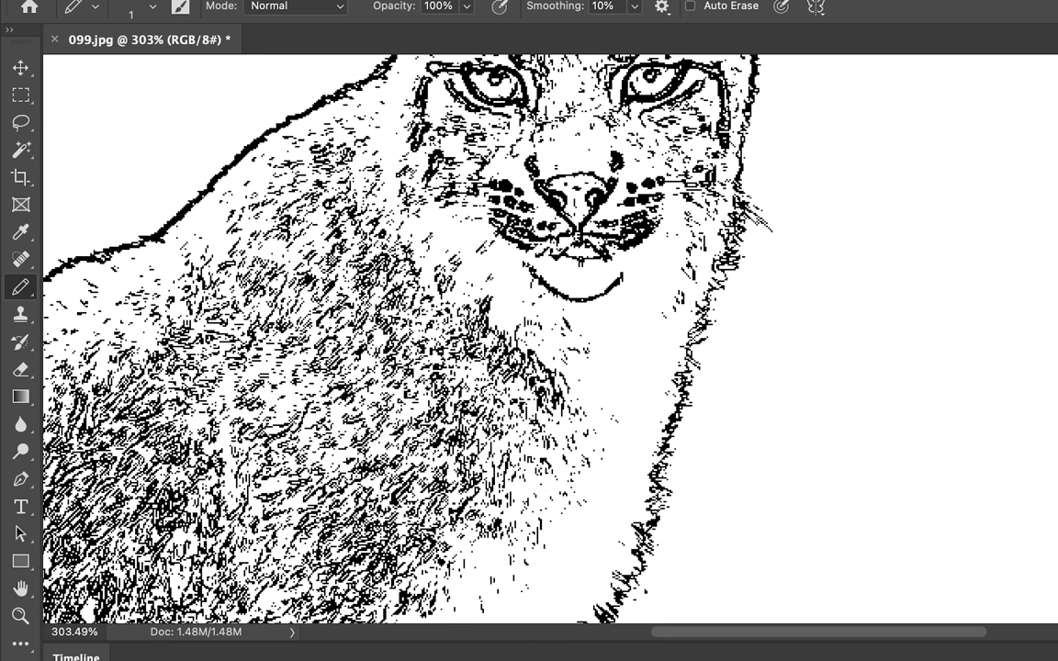
pyautogui.press('super+shift+s')
# Save the frame to the Desktop as 099B.jpg, accept the JPEG options, and close the document
pyautogui.click(748, 190)
pyautogui.click(708, 239)
pyautogui.write('B')
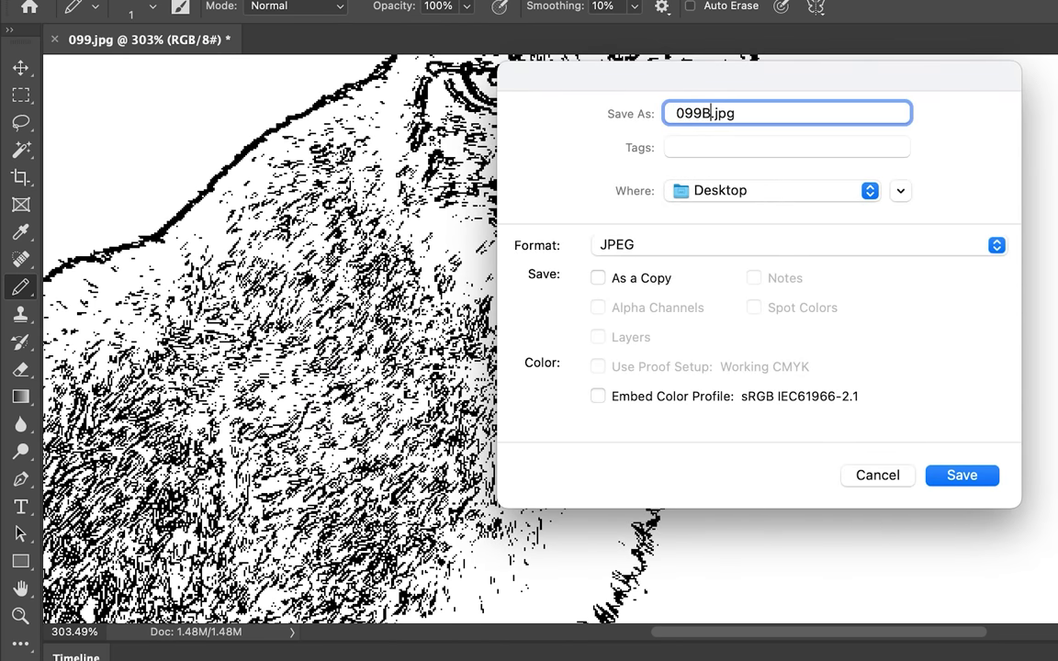
pyautogui.press('Return')
pyautogui.click(884, 154)
pyautogui.click(54, 40)
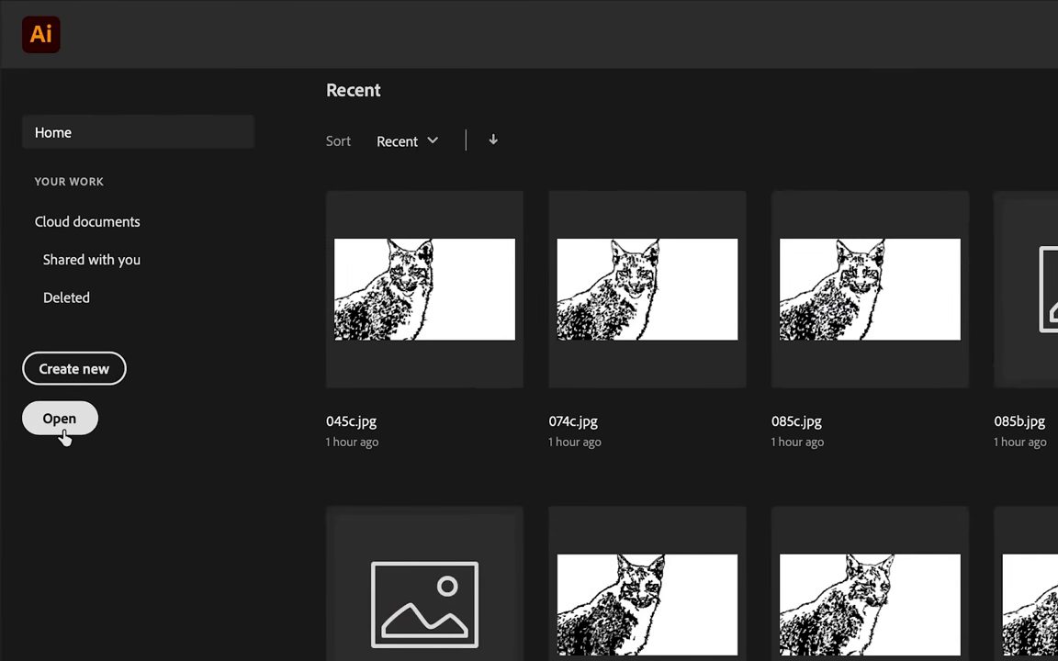
# Open 000B.jpg through 099B.jpg from the Desktop together and select the placed lynx image
pyautogui.click(61, 424)
pyautogui.click(551, 187)
pyautogui.scroll(-1, 551, 202)
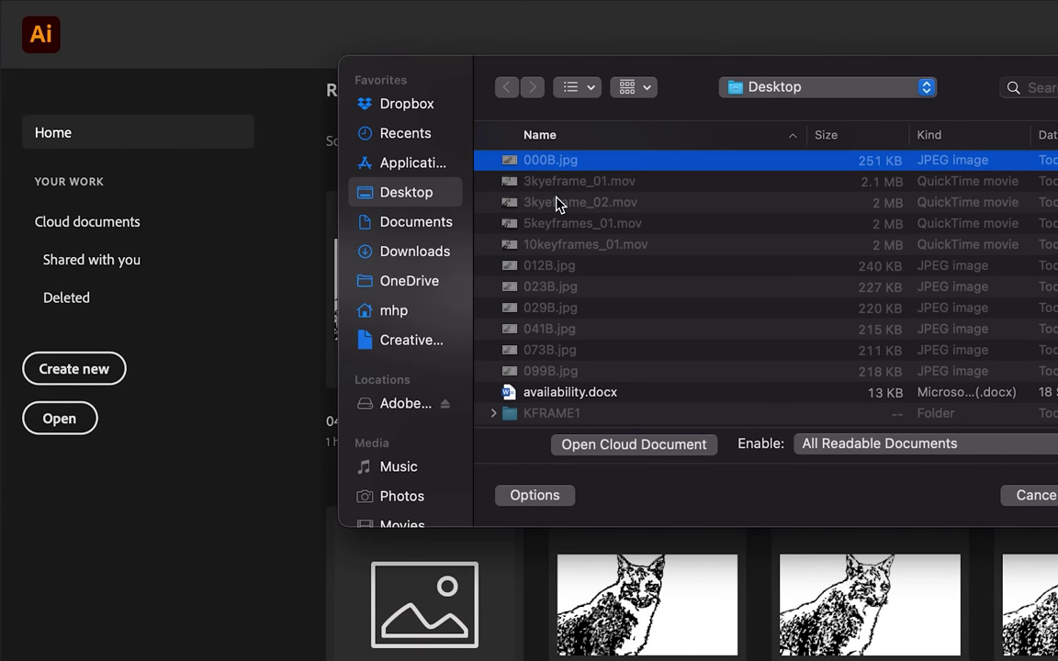
pyautogui.moveTo(542, 265); pyautogui.dragTo(562, 378)
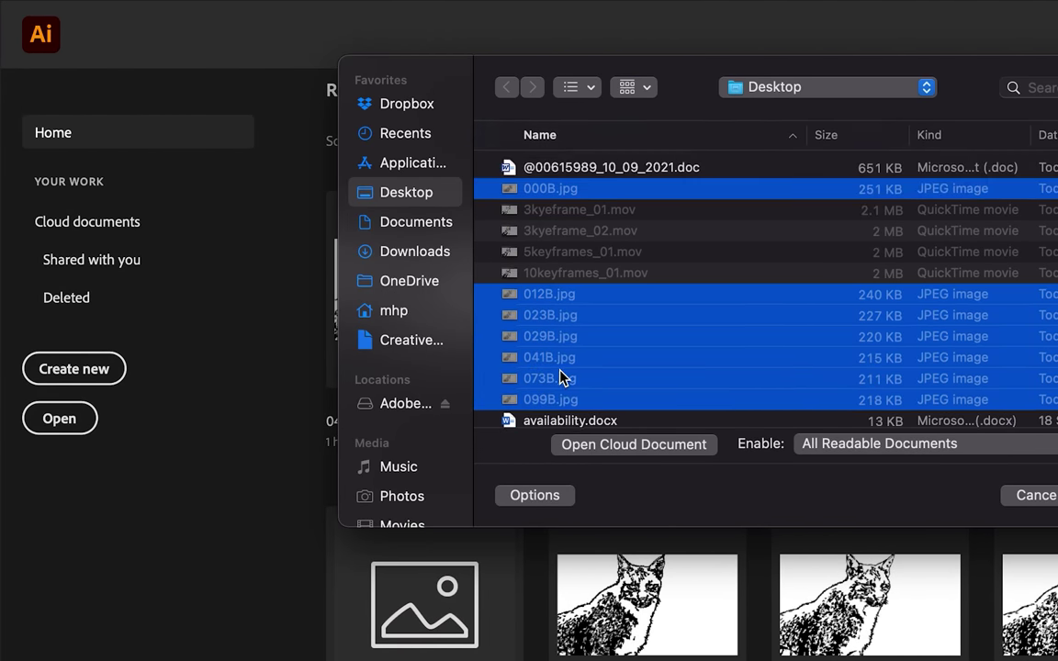
pyautogui.press('Return')
pyautogui.click(720, 361)
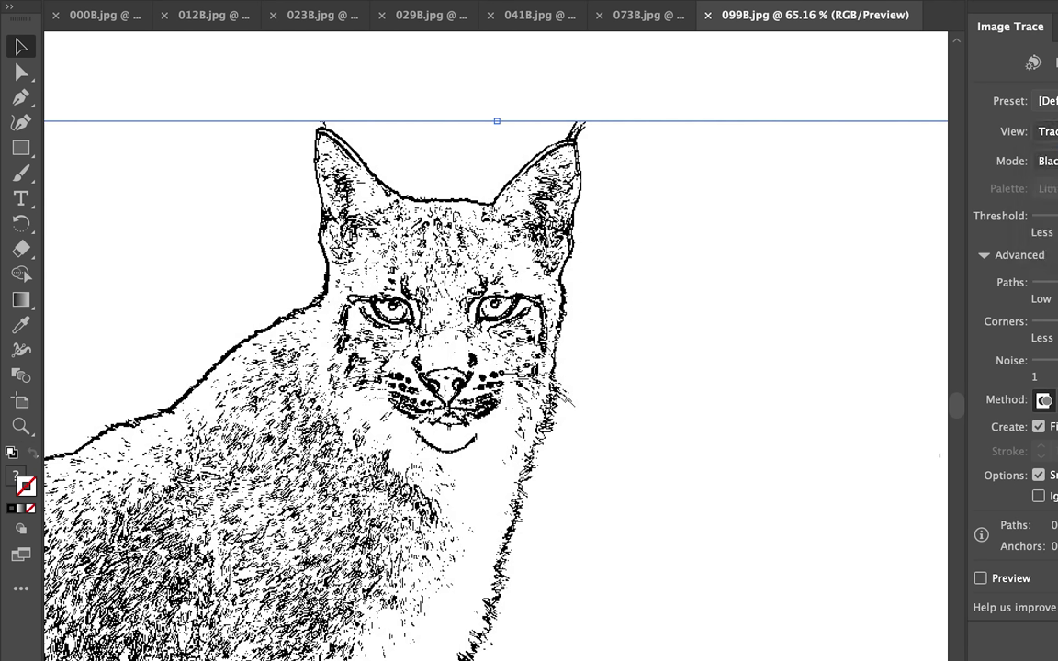
# Trace 099B with the custom preset, reduce the black specks, and save the preset as LINCE
pyautogui.click(1045, 101)
pyautogui.click(1046, 430)
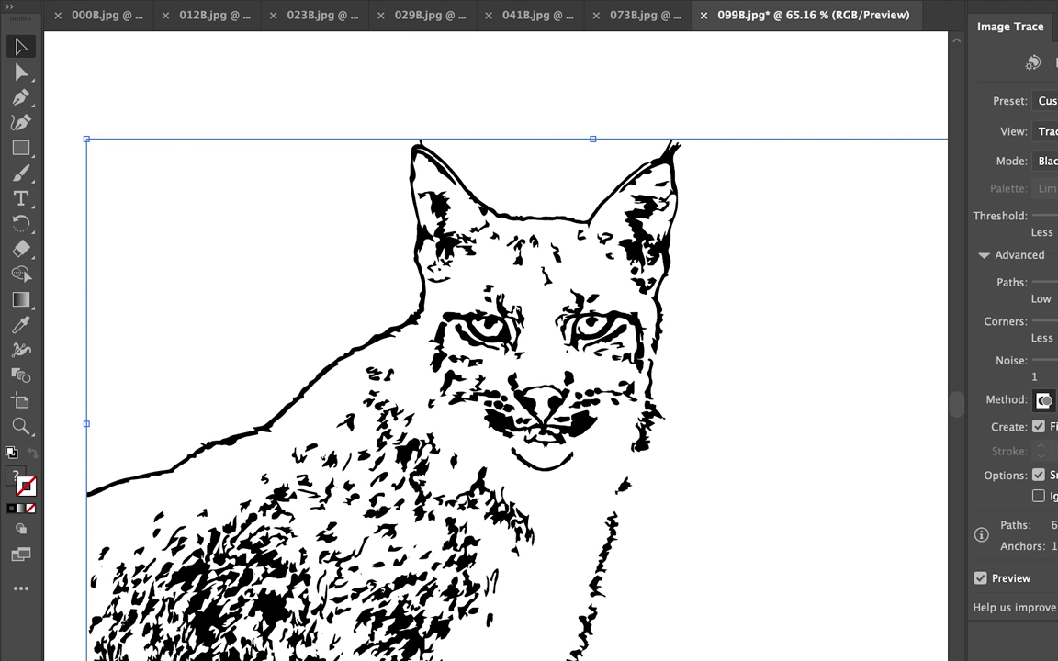
pyautogui.moveTo(1057, 214); pyautogui.dragTo(1055, 215)
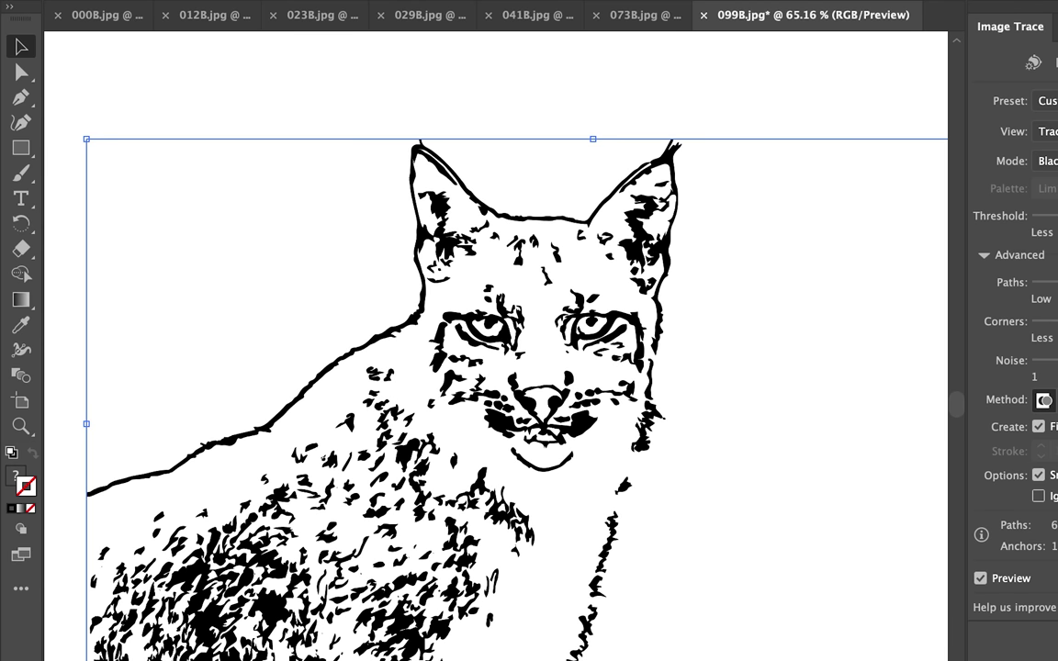
pyautogui.write('LINCE')
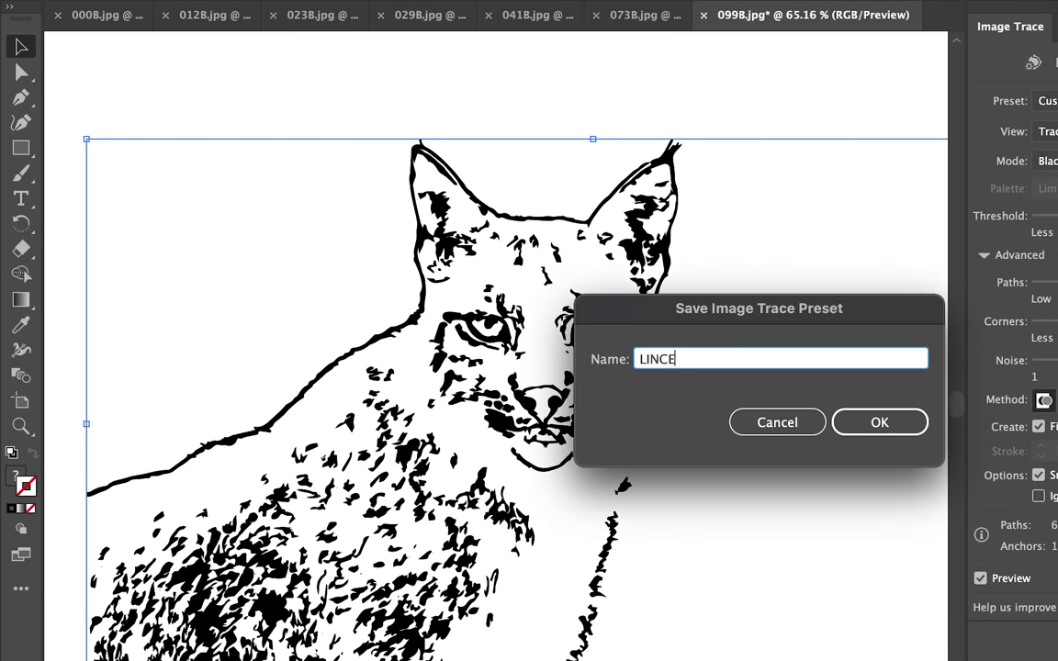
pyautogui.press('Return')
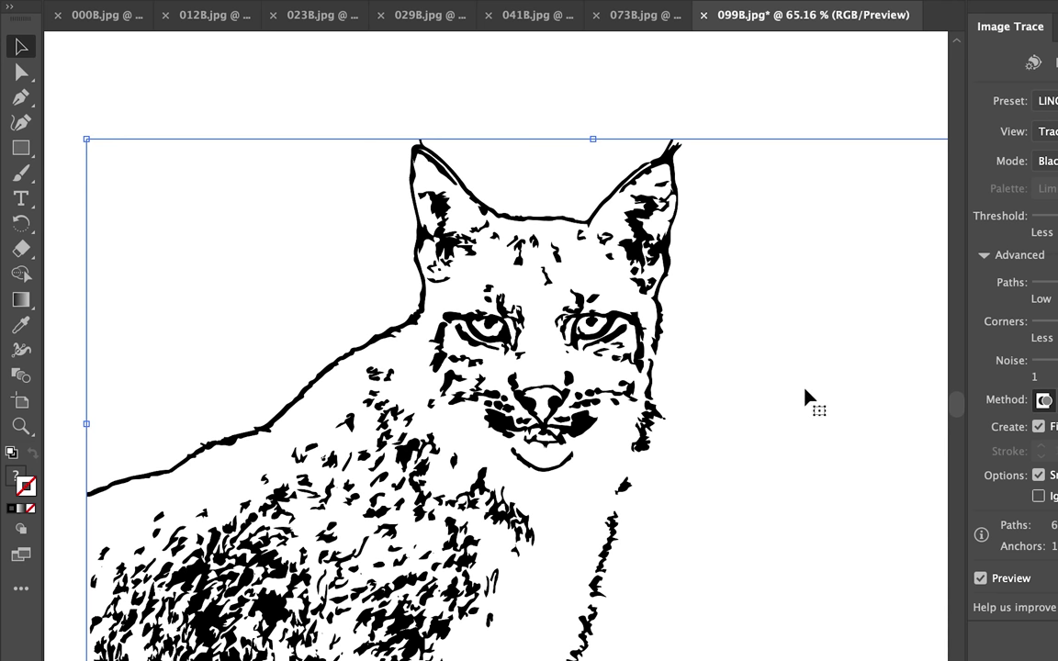
# Export the traced 099B artwork to the Desktop as 099.jpg with the default JPEG options
pyautogui.click(212, 178)
pyautogui.press('Escape')
pyautogui.click(156, 0)
pyautogui.click(425, 398)
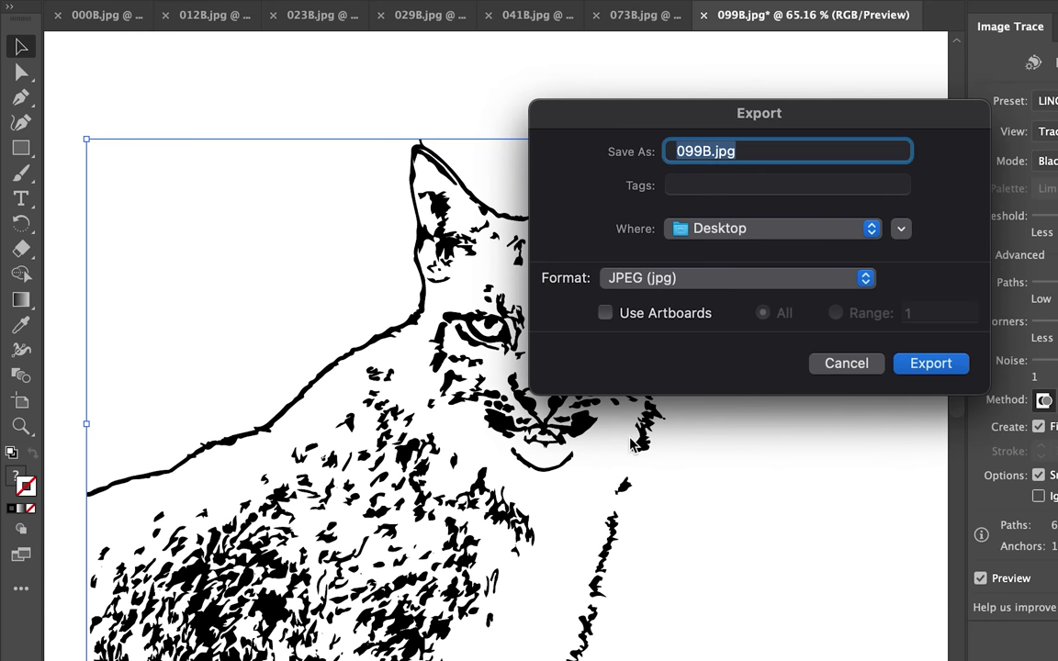
pyautogui.press('Right')
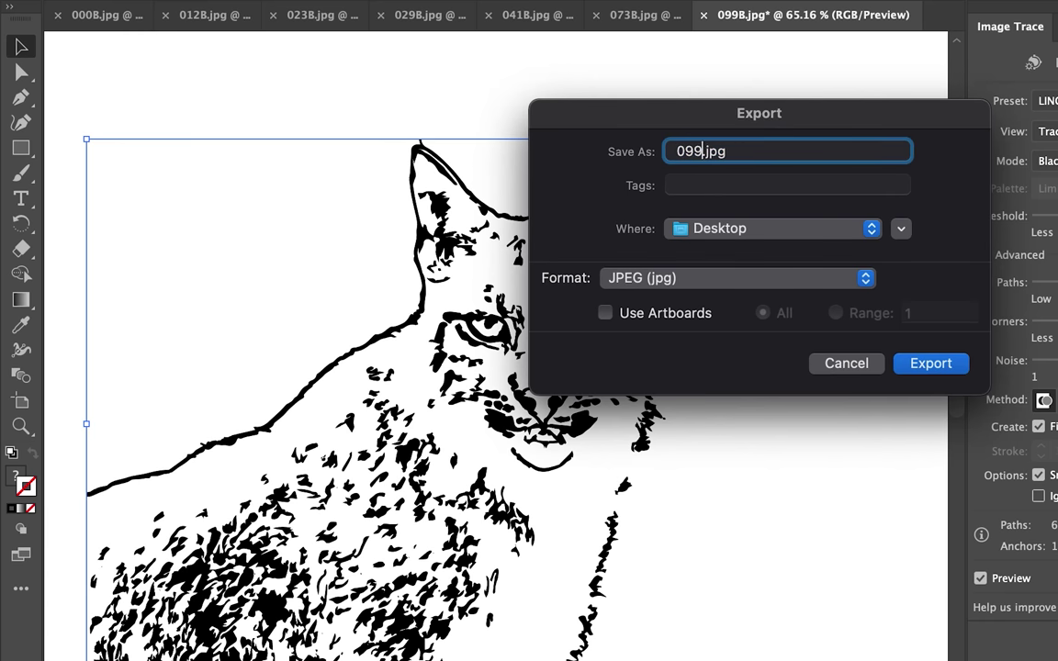
pyautogui.press('Return')
pyautogui.press('Return')
pyautogui.click(703, 14)
# Close 099B without saving and apply the Line Art trace preset to the 073B lynx
pyautogui.press('super+d')
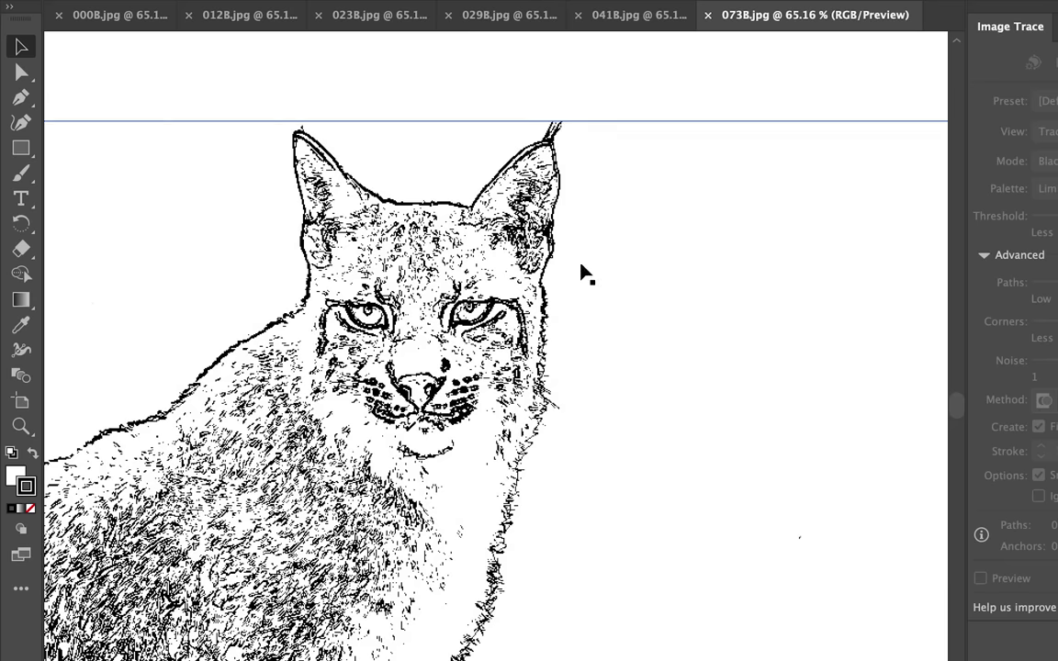
pyautogui.click(156, 0)
pyautogui.press('Escape')
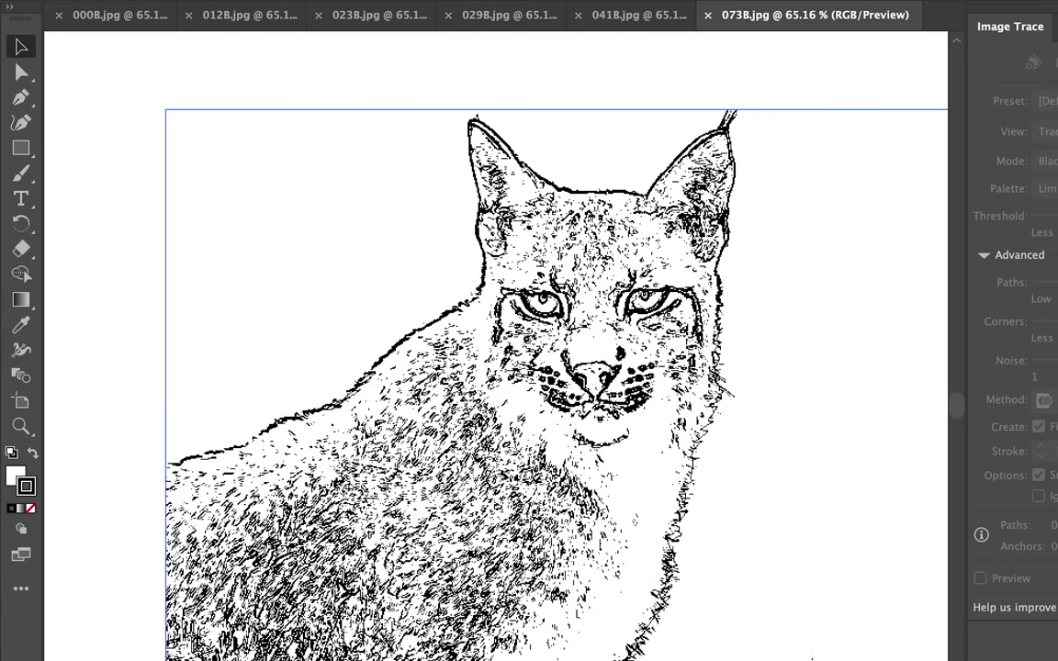
pyautogui.press('super+a')
pyautogui.click(1047, 101)
pyautogui.click(1047, 454)
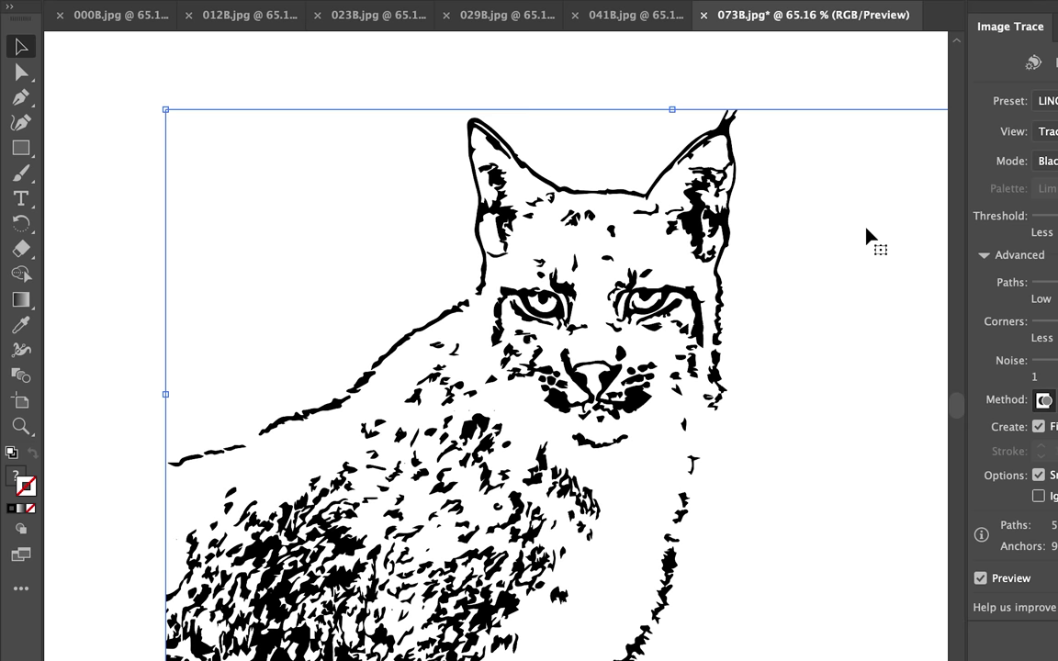
# Export the traced 073B artwork as 073.jpg and close the document
pyautogui.click(156, 0)
pyautogui.click(460, 373)
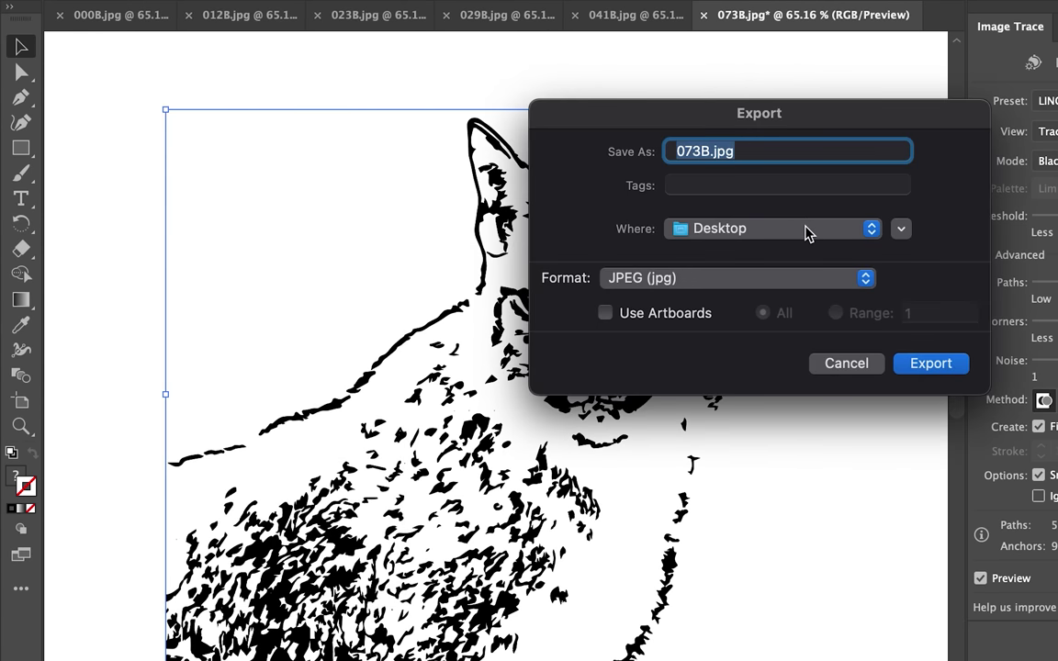
pyautogui.press('Right')
pyautogui.press('BackSpace')
pyautogui.press('Return')
pyautogui.click(704, 16)
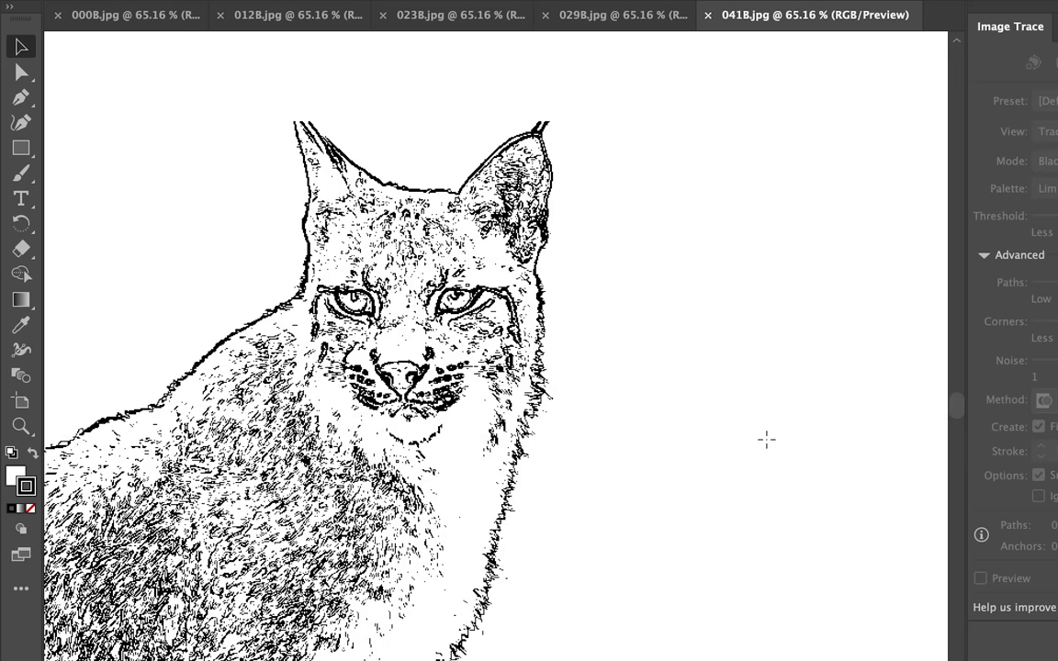
# Trace the 041B lynx the same way, export it as a file, and close it
pyautogui.click(156, 0)
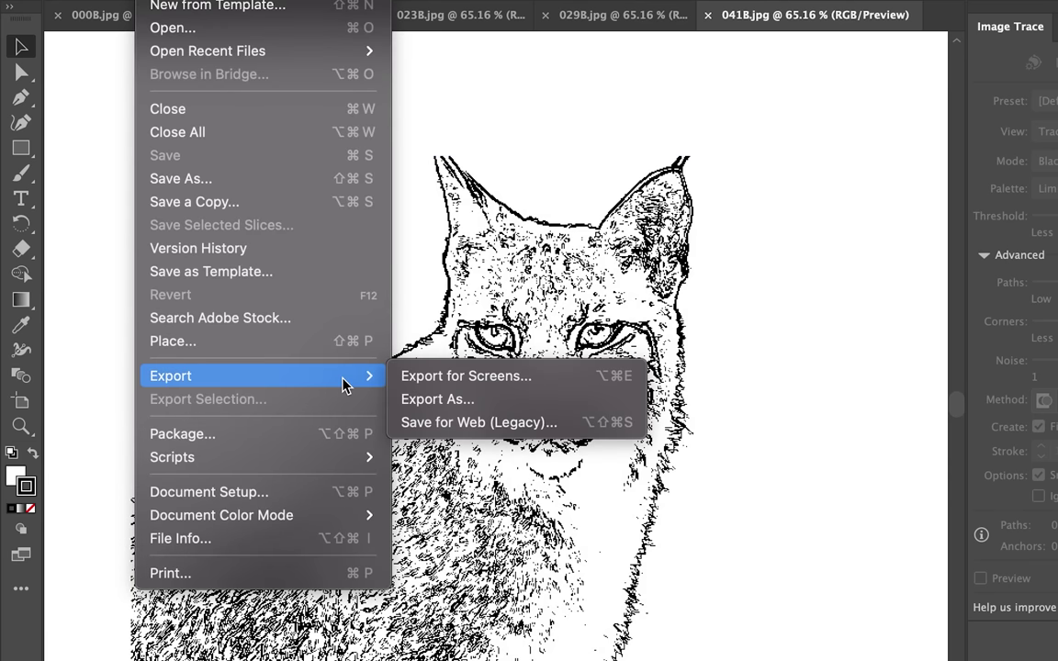
pyautogui.click(426, 397)
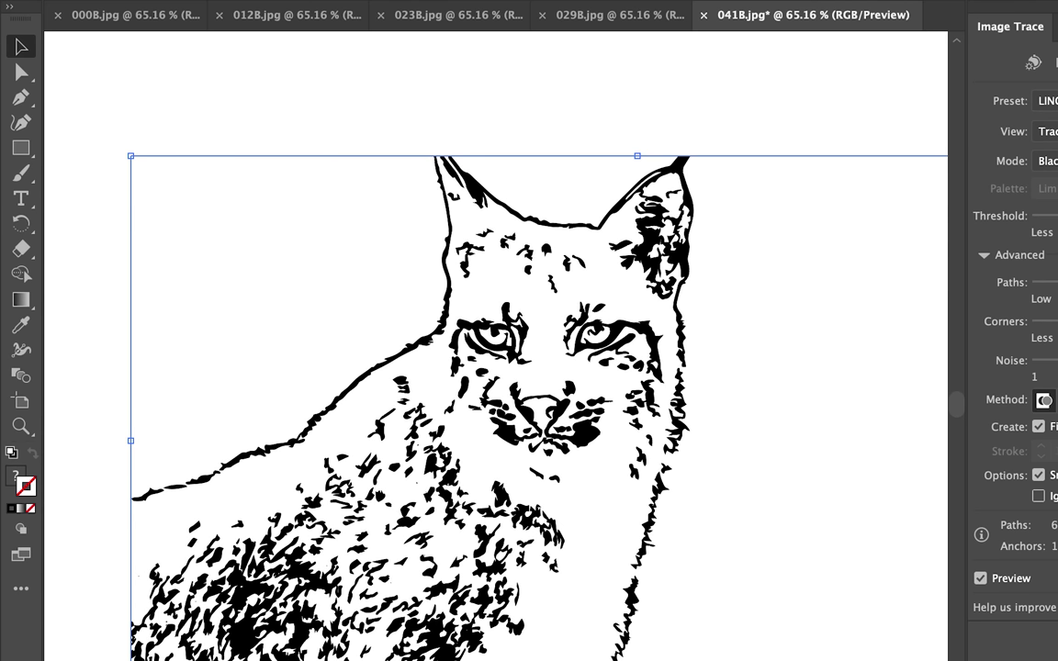
pyautogui.click(156, 2)
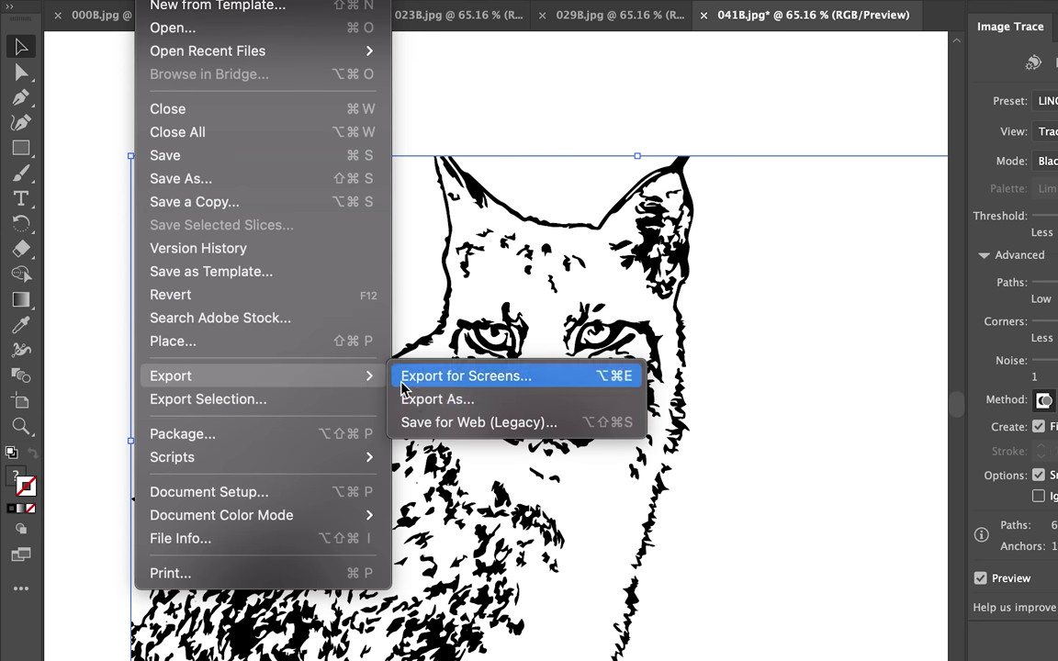
pyautogui.click(436, 397)
pyautogui.click(846, 364)
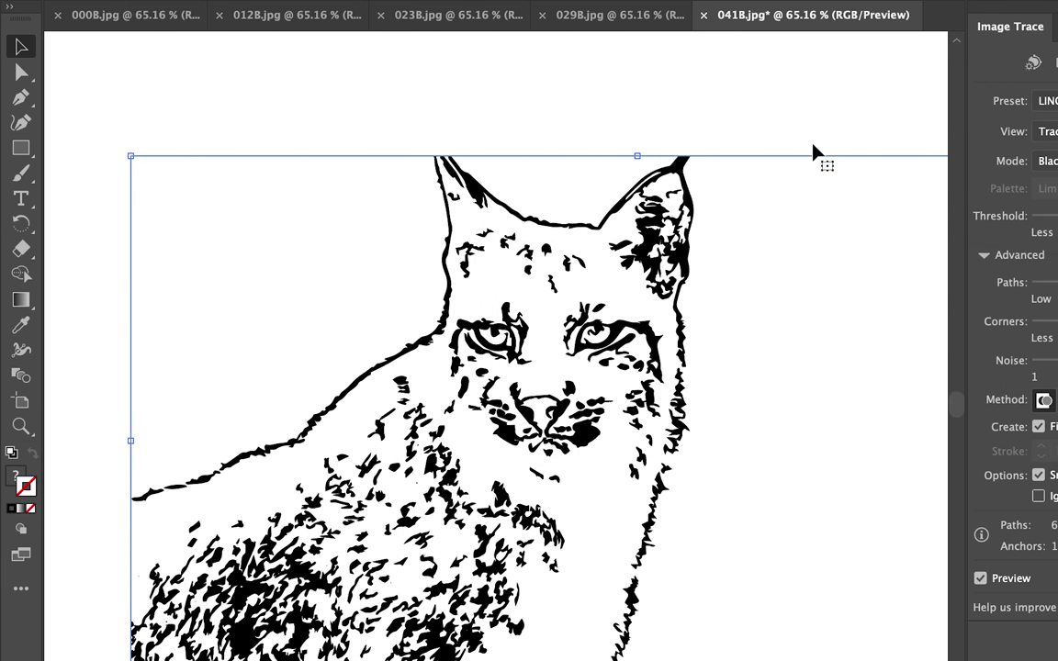
pyautogui.click(704, 14)
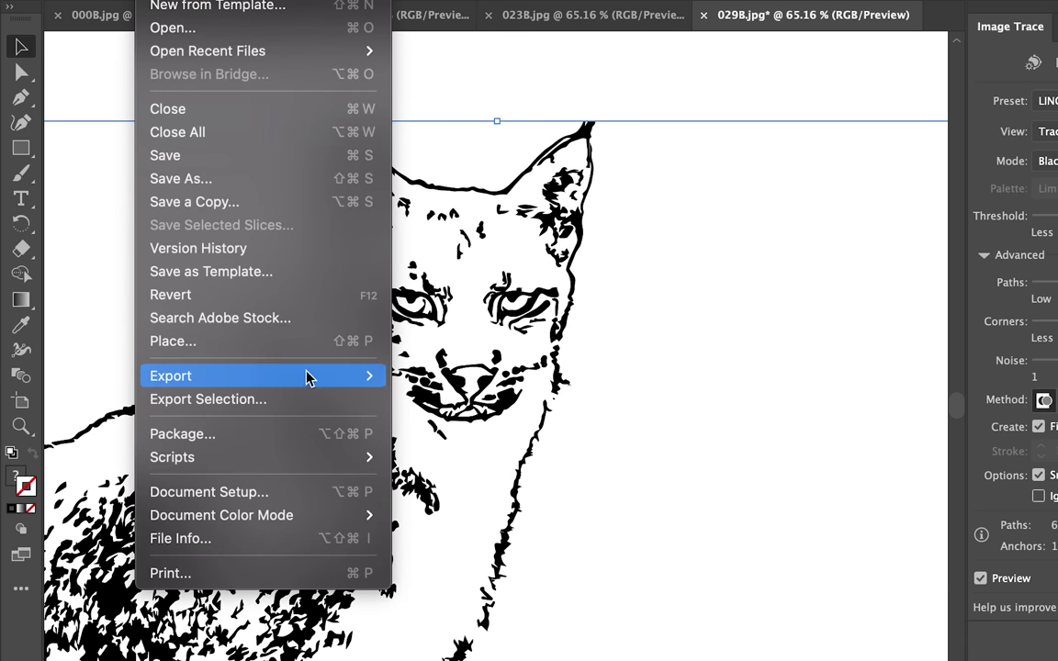
# Export the 029B artwork as 029.jpg and close 029B without saving
pyautogui.click(432, 395)
pyautogui.press('Right')
pyautogui.press('BackSpace')
pyautogui.press('Return')
pyautogui.press('Return')
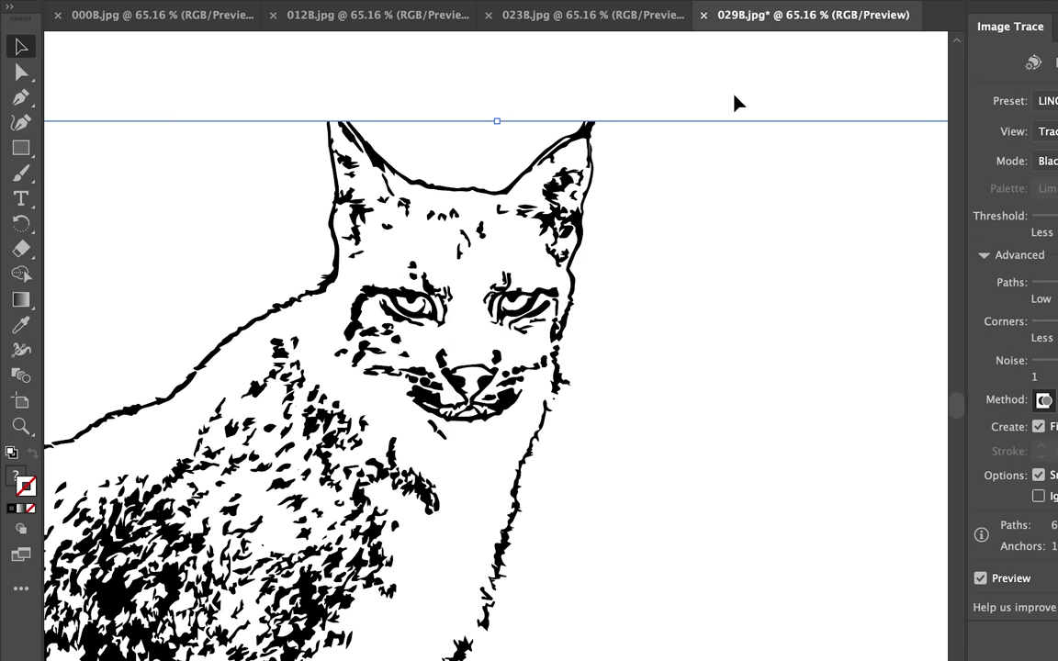
pyautogui.click(705, 14)
pyautogui.click(768, 500)
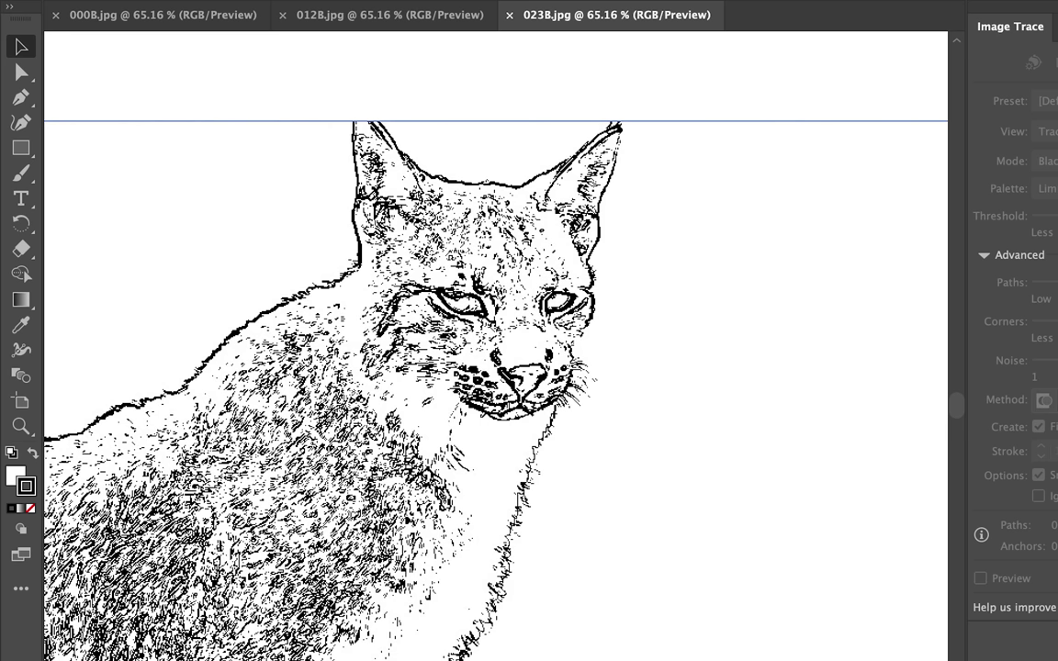
# Trace the 023B lynx artwork with the Line Art preset
pyautogui.click(1048, 101)
pyautogui.click(1047, 304)
pyautogui.click(166, 0)
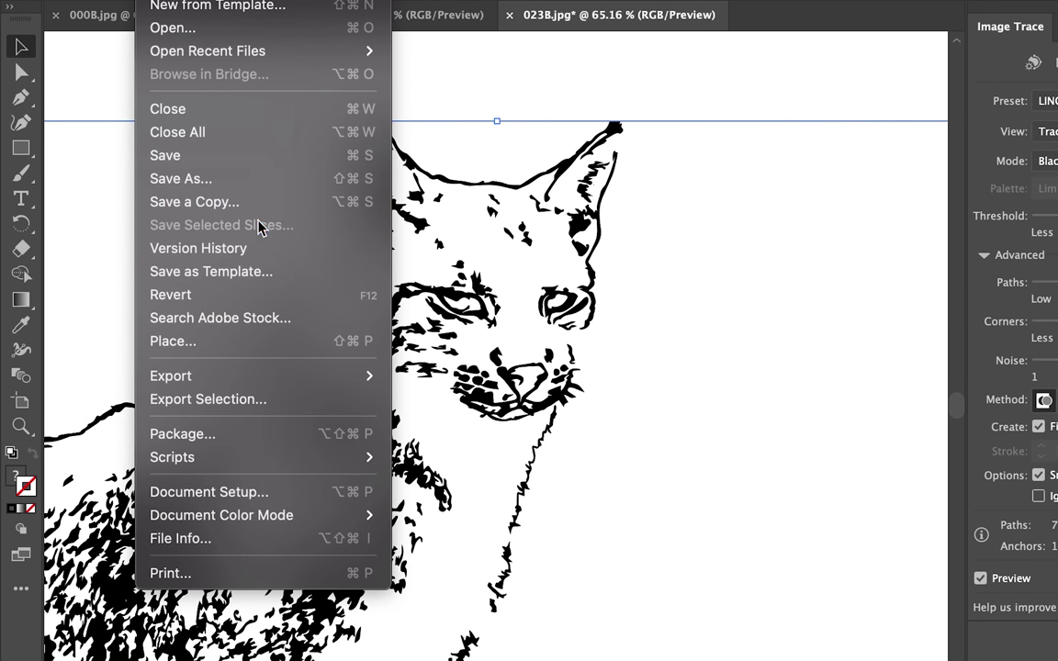
pyautogui.click(229, 178)
pyautogui.press('Escape')
pyautogui.click(183, 0)
pyautogui.press('Escape')
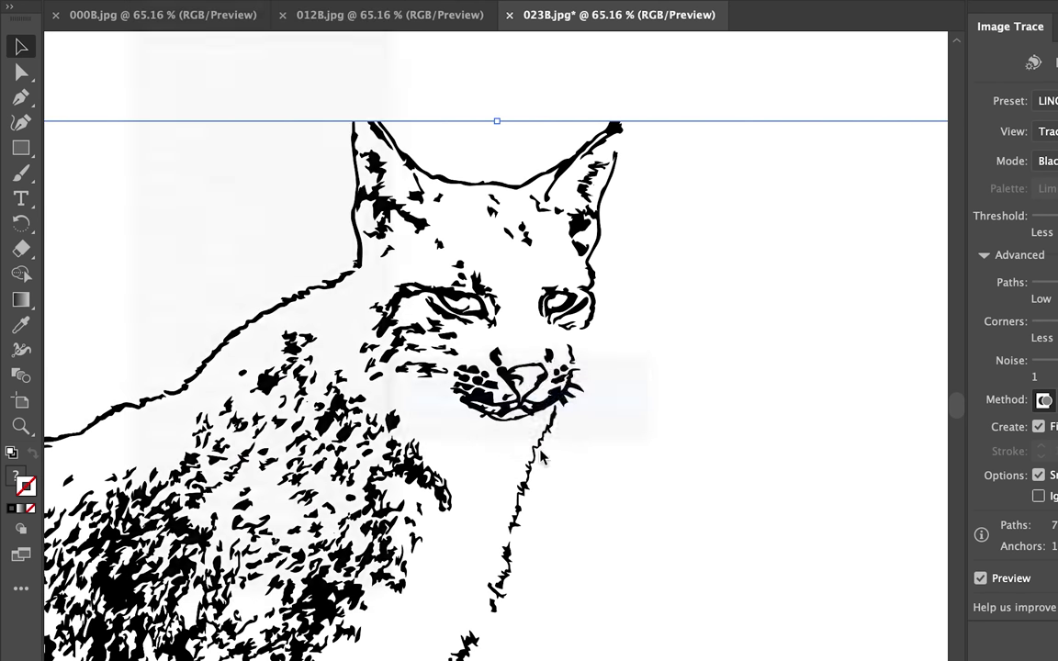
# Export 023B as 023.jpg and close the document without saving
pyautogui.click(781, 280)
pyautogui.click(721, 151)
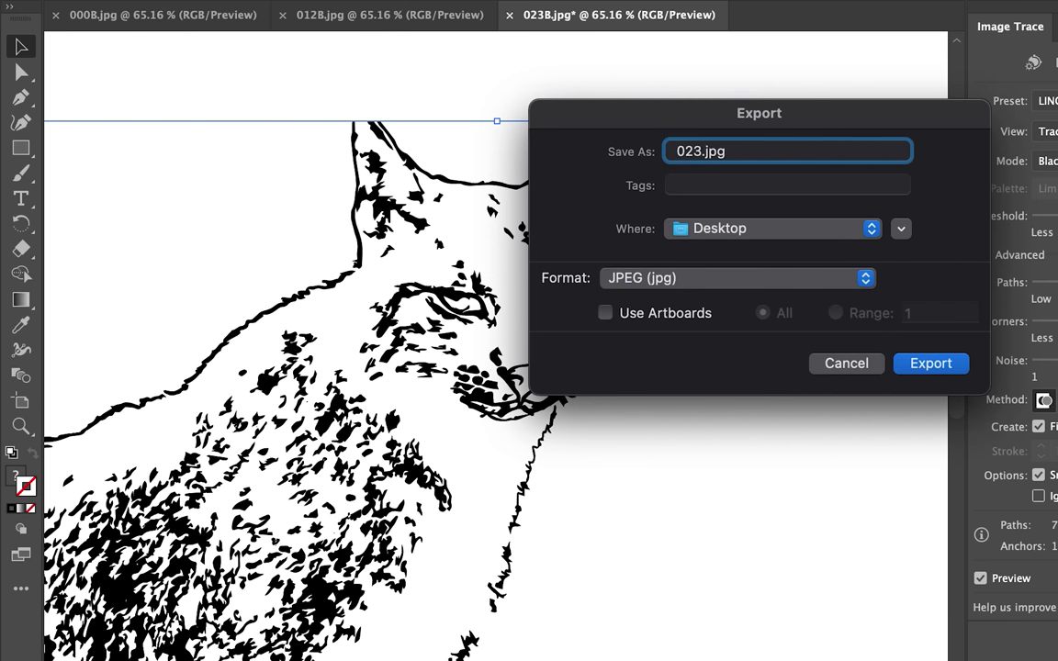
pyautogui.press('Return')
pyautogui.press('Return')
pyautogui.click(510, 14)
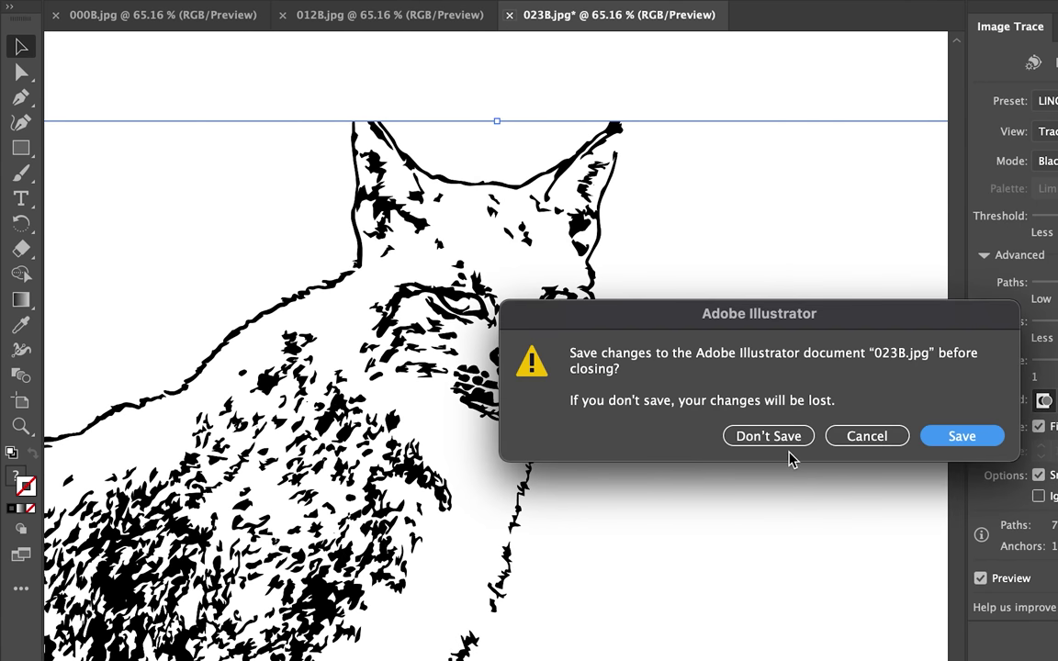
pyautogui.click(783, 443)
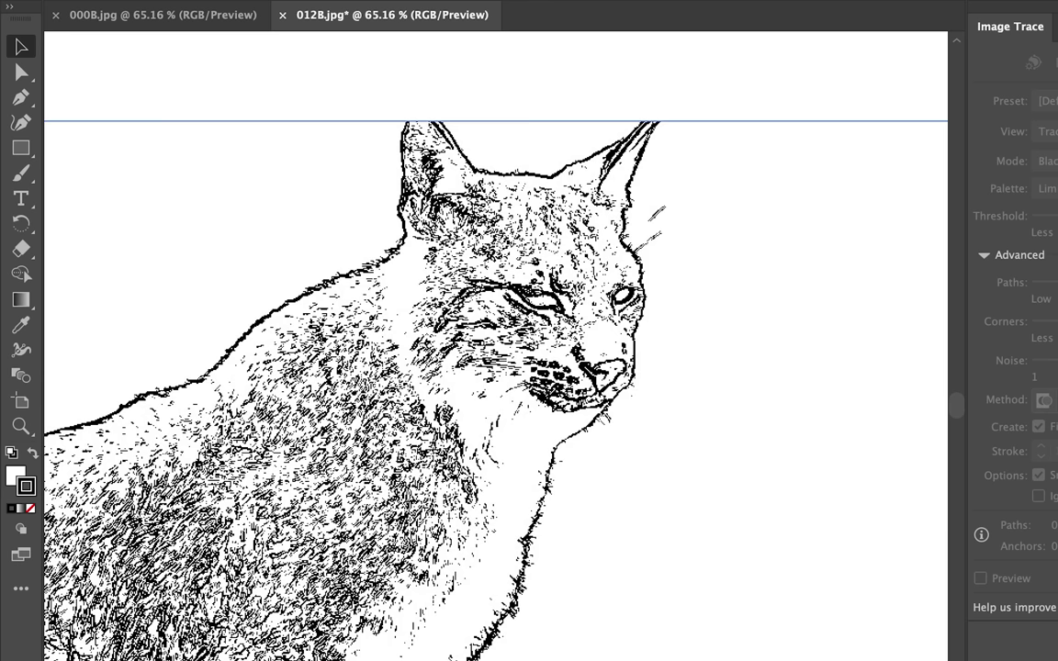
# Select the 012B lynx artwork and trace it with the Line Art preset
pyautogui.hotkey('ctrl', 'a')
pyautogui.click(1047, 101)
pyautogui.click(1047, 384)
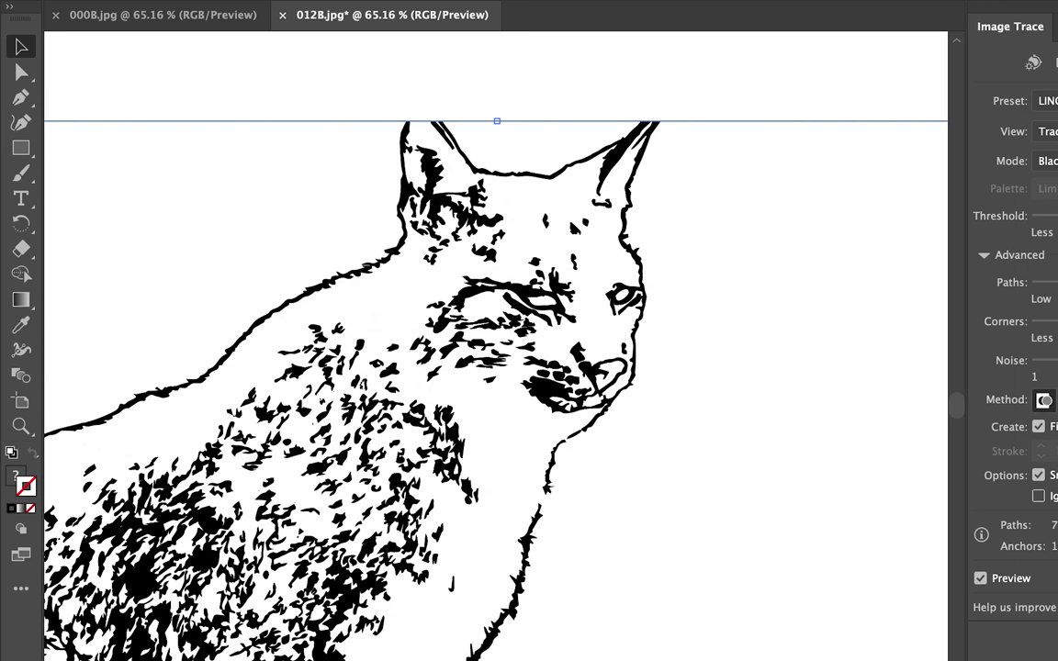
pyautogui.click(212, 113)
pyautogui.press('Escape')
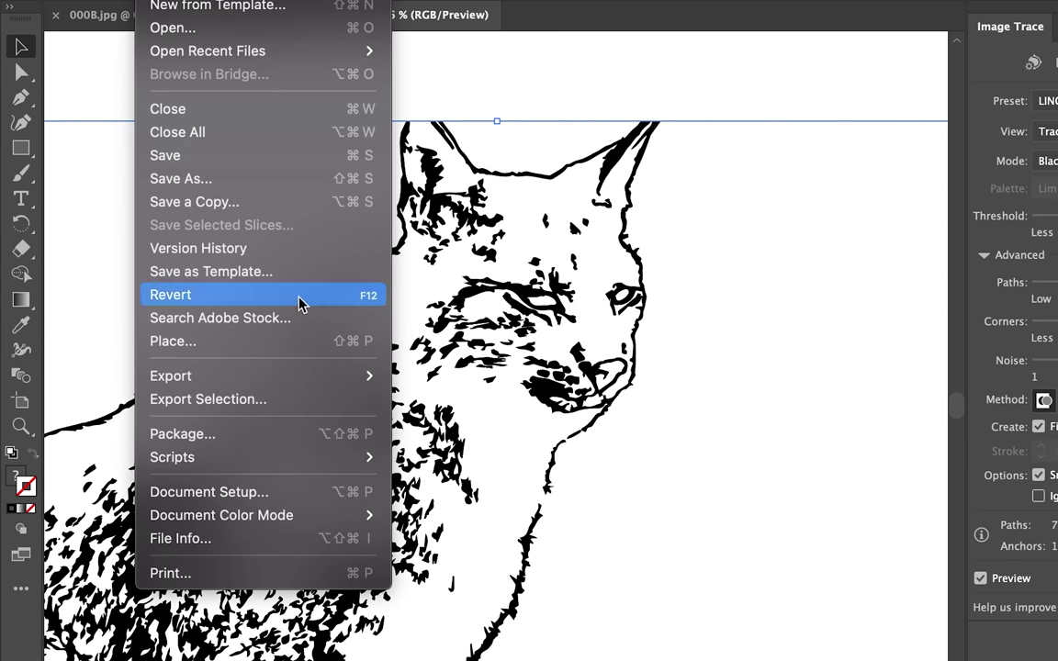
# Export 012B as 012.jpg and close the document without saving
pyautogui.click(439, 405)
pyautogui.click(931, 363)
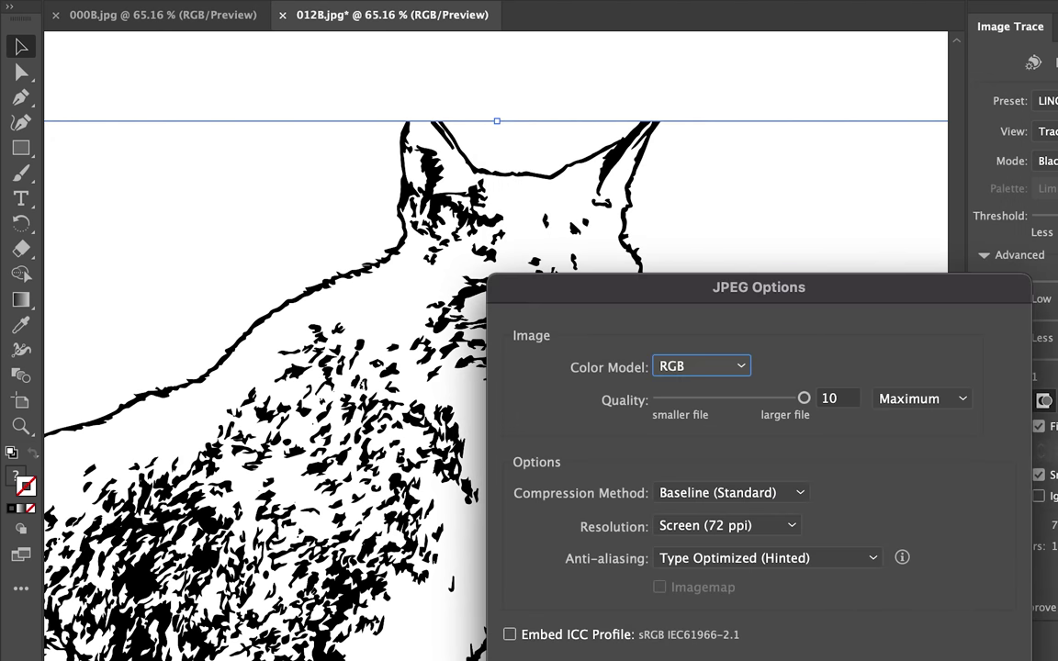
pyautogui.press('Return')
pyautogui.click(282, 15)
pyautogui.click(777, 503)
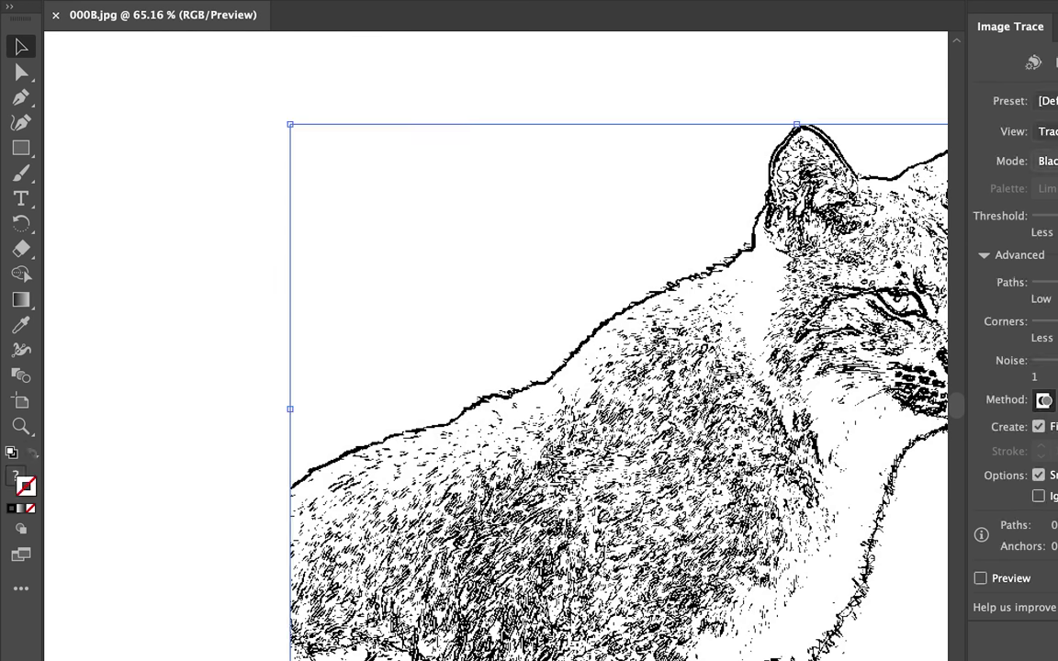
# Trace the 000B artwork with the Line Art preset and begin exporting it
pyautogui.click(1047, 101)
pyautogui.click(1047, 383)
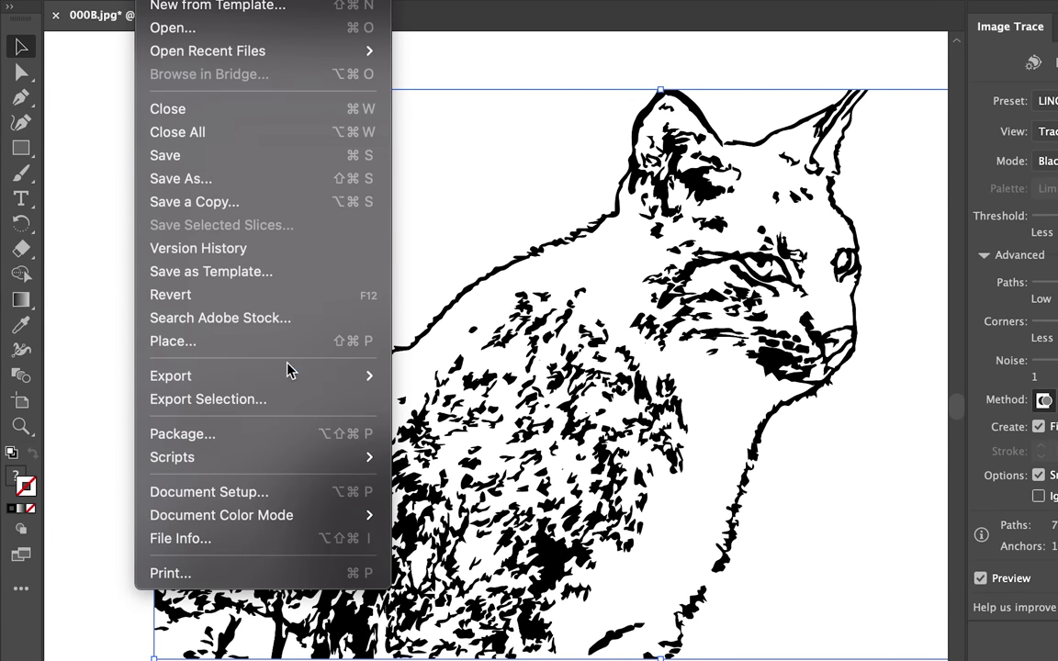
pyautogui.click(439, 400)
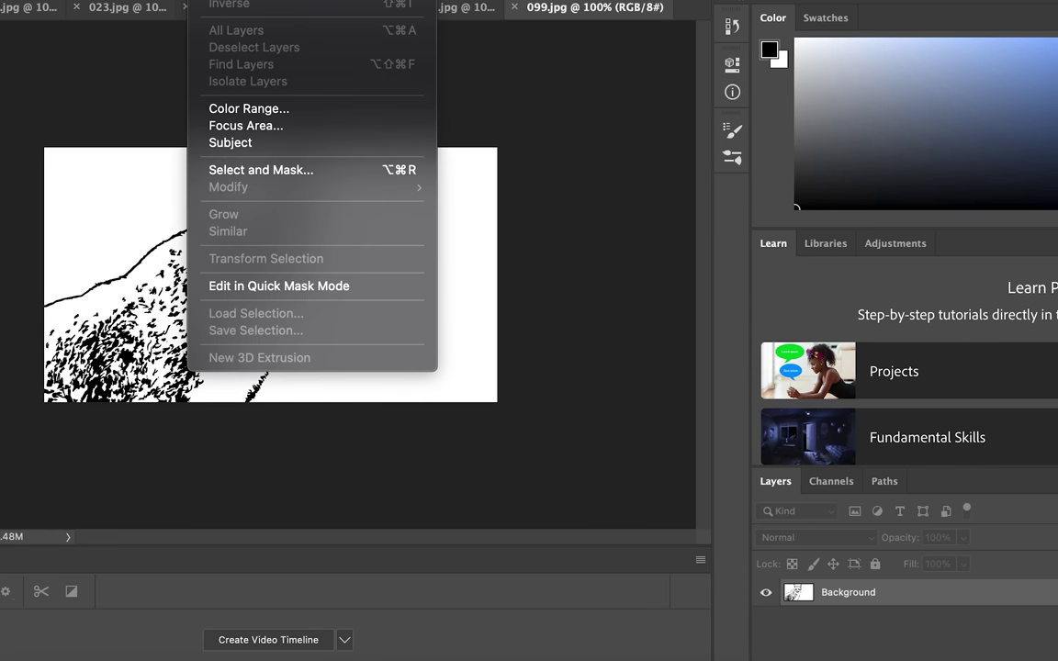
# Select all white areas of 099.jpg with Color Range
pyautogui.click(230, 108)
pyautogui.click(237, 154)
pyautogui.click(625, 102)
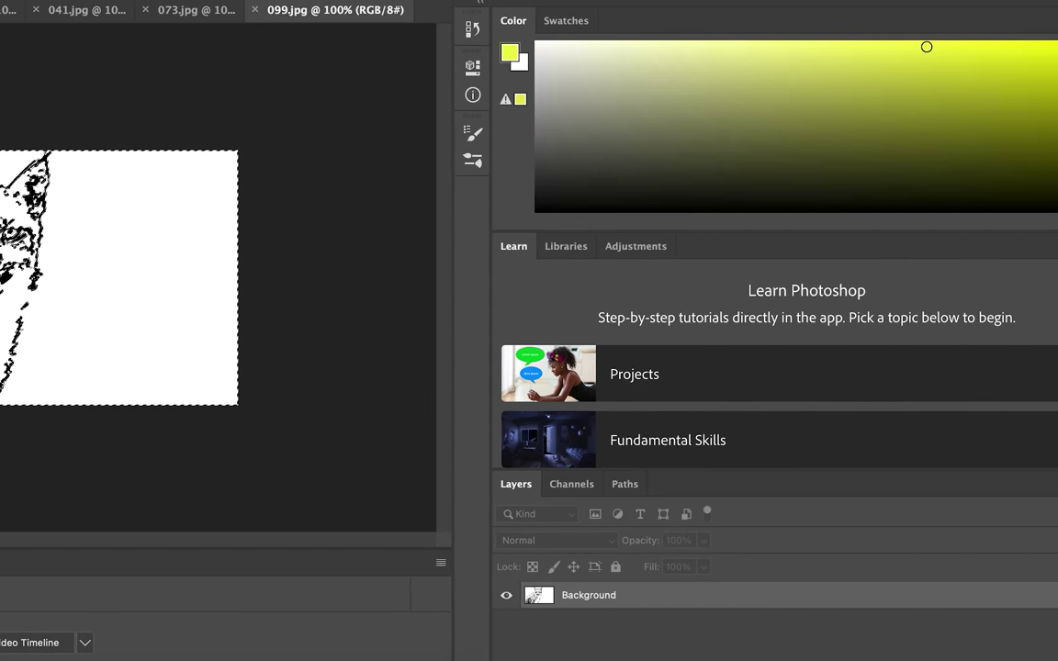
# Set the paint colour to orange-gold and switch to a soft Brush Tool
pyautogui.click(953, 38)
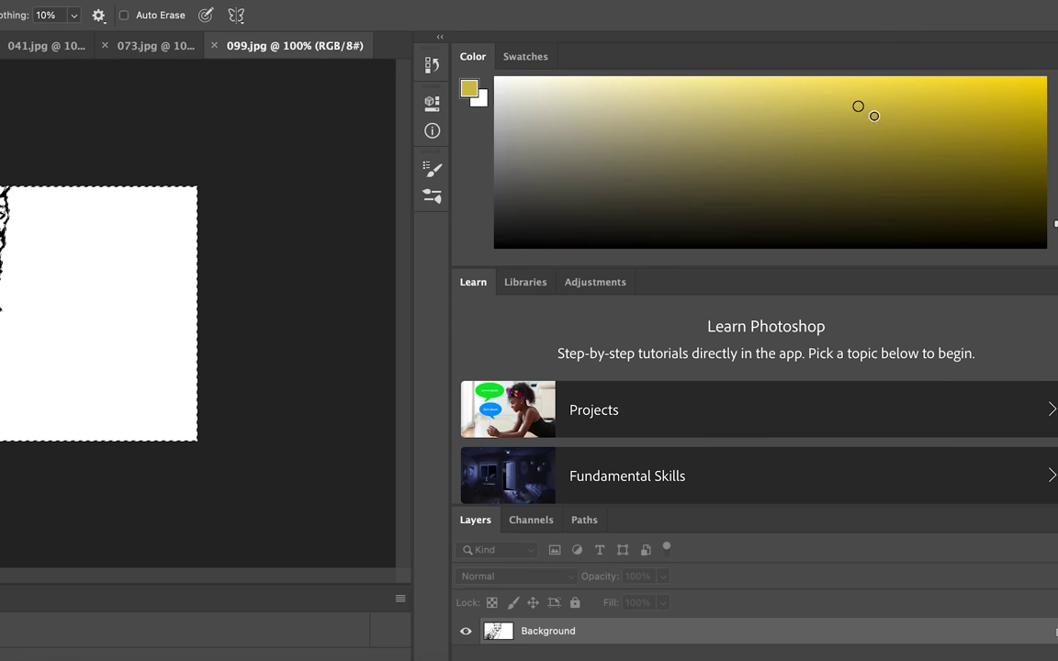
pyautogui.click(903, 119)
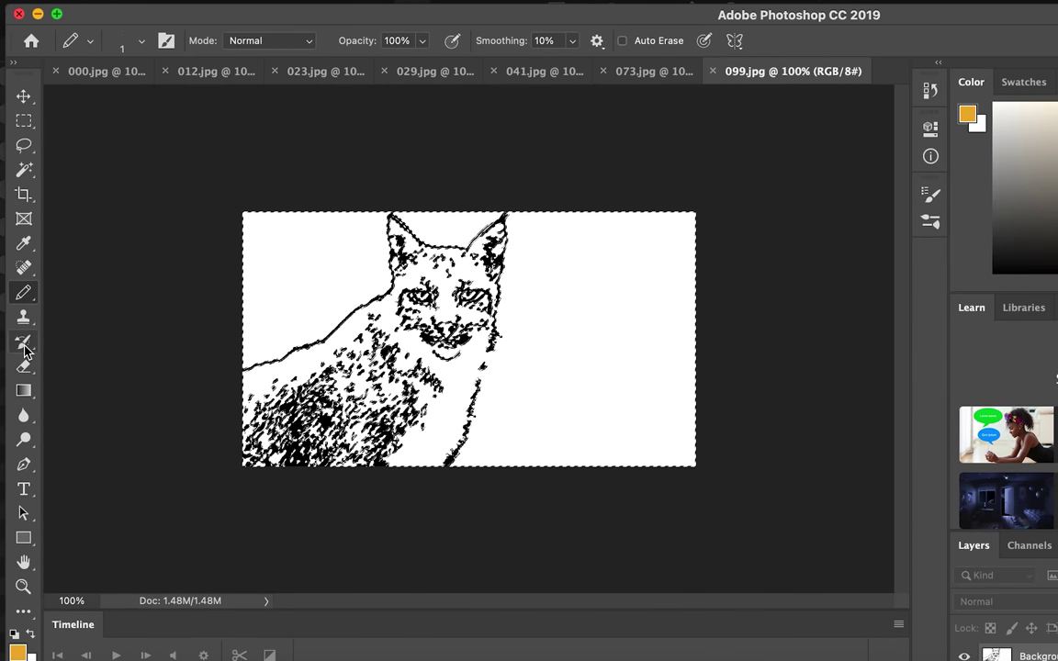
pyautogui.rightClick(24, 292)
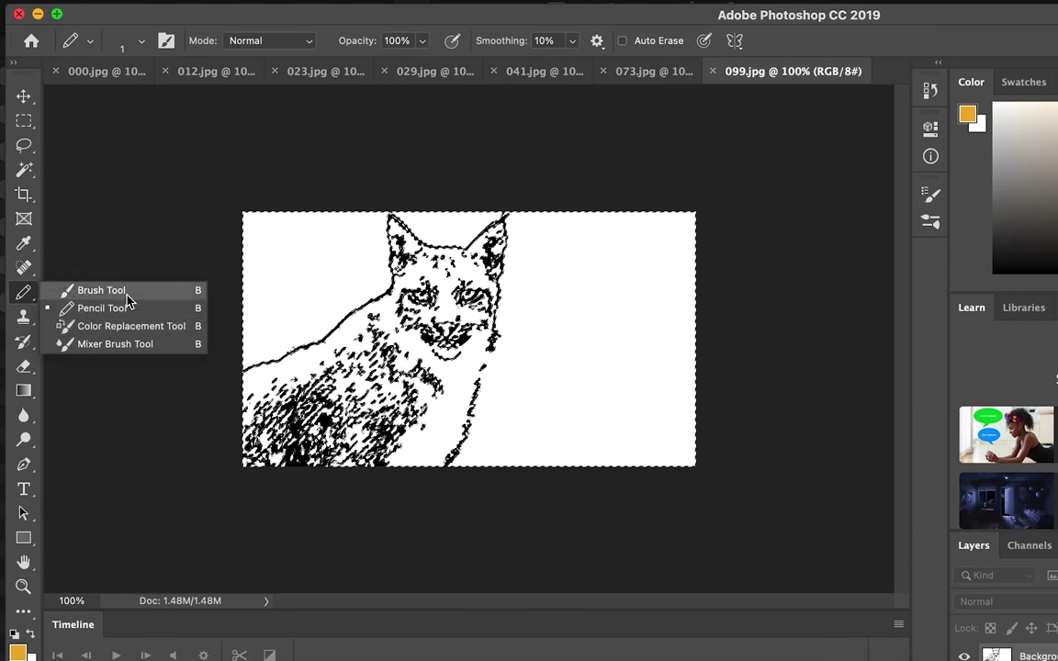
pyautogui.click(101, 290)
pyautogui.click(119, 41)
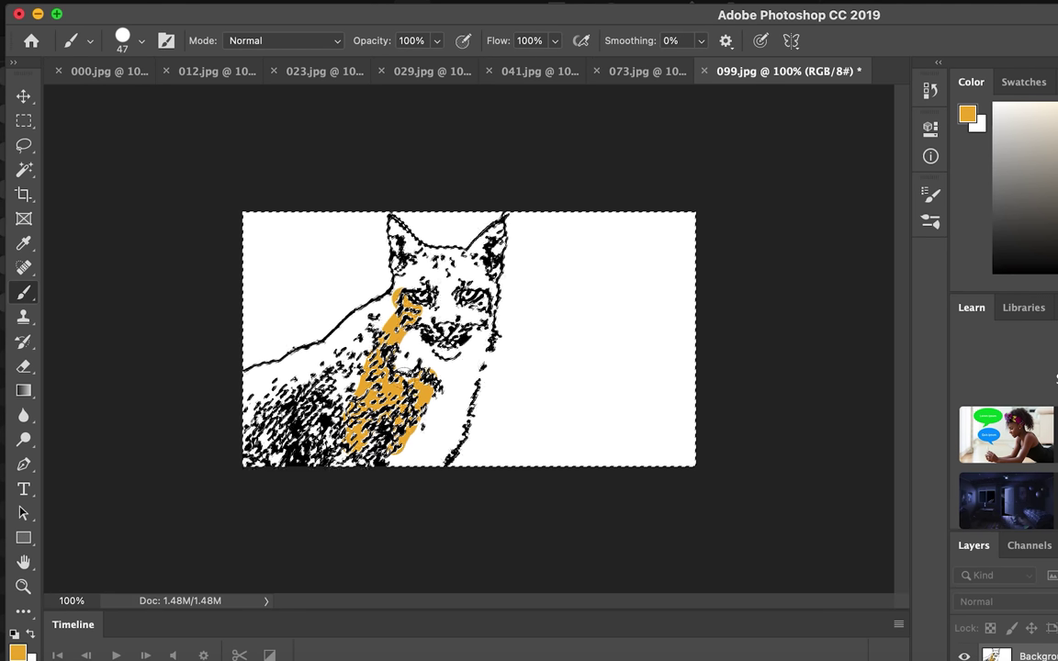
# Paint orange over the lynx's face, chest, left leg, back strip and neck
pyautogui.moveTo(430, 296); pyautogui.dragTo(435, 448)
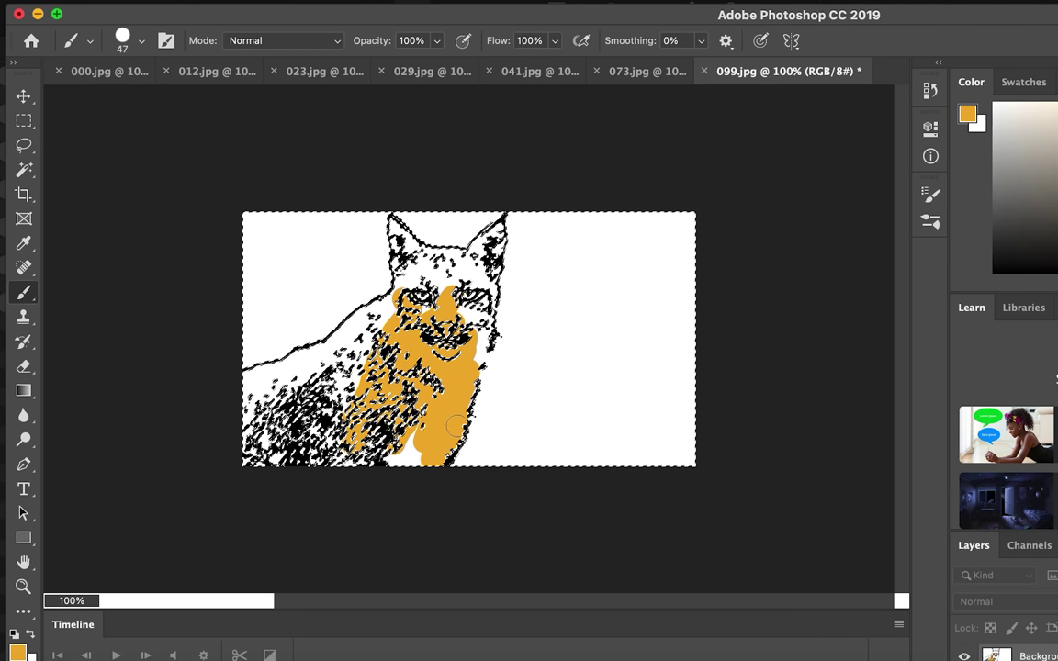
pyautogui.moveTo(257, 446)
pyautogui.mouseDown()
pyautogui.moveTo(262, 378)
pyautogui.moveTo(266, 422)
pyautogui.mouseUp()
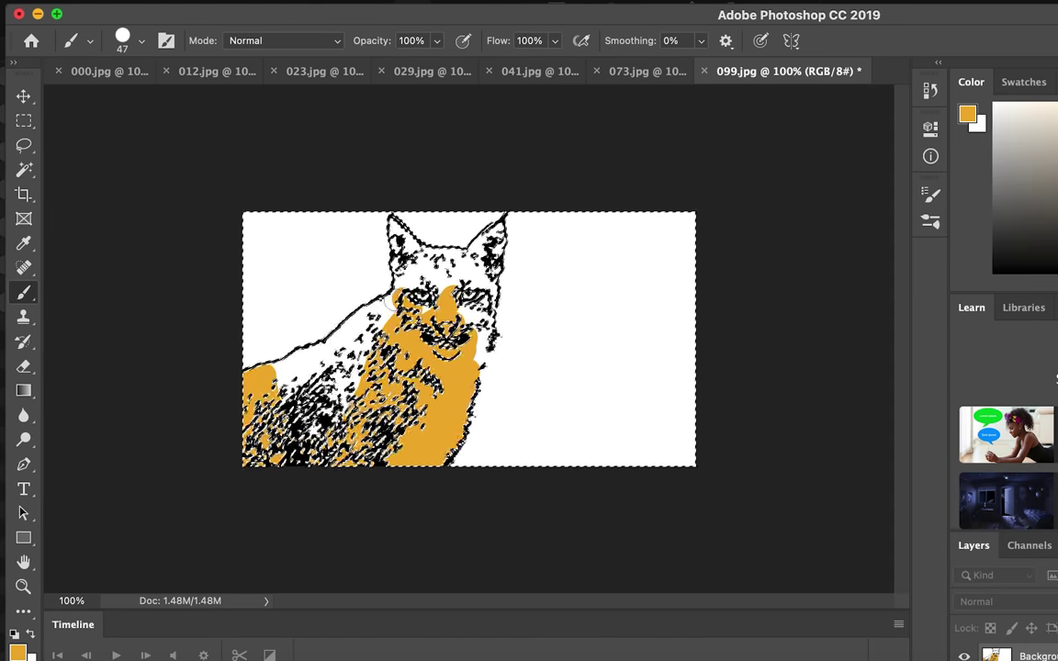
pyautogui.moveTo(395, 293); pyautogui.dragTo(390, 303)
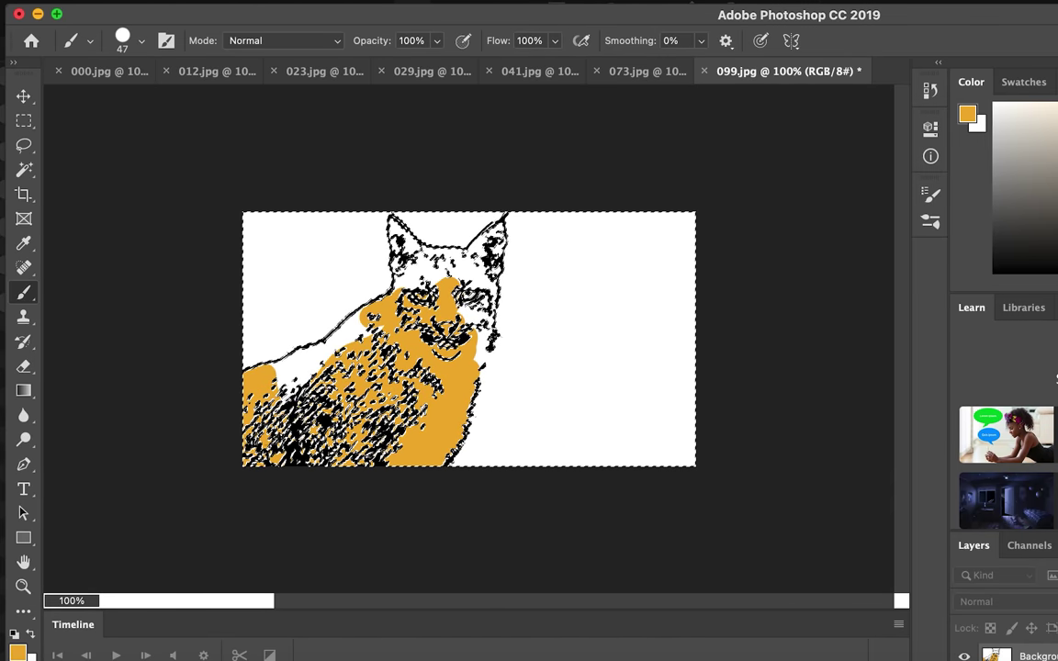
pyautogui.moveTo(349, 345)
pyautogui.mouseDown()
pyautogui.moveTo(291, 365)
pyautogui.moveTo(338, 341)
pyautogui.mouseUp()
pyautogui.moveTo(491, 312); pyautogui.dragTo(491, 354)
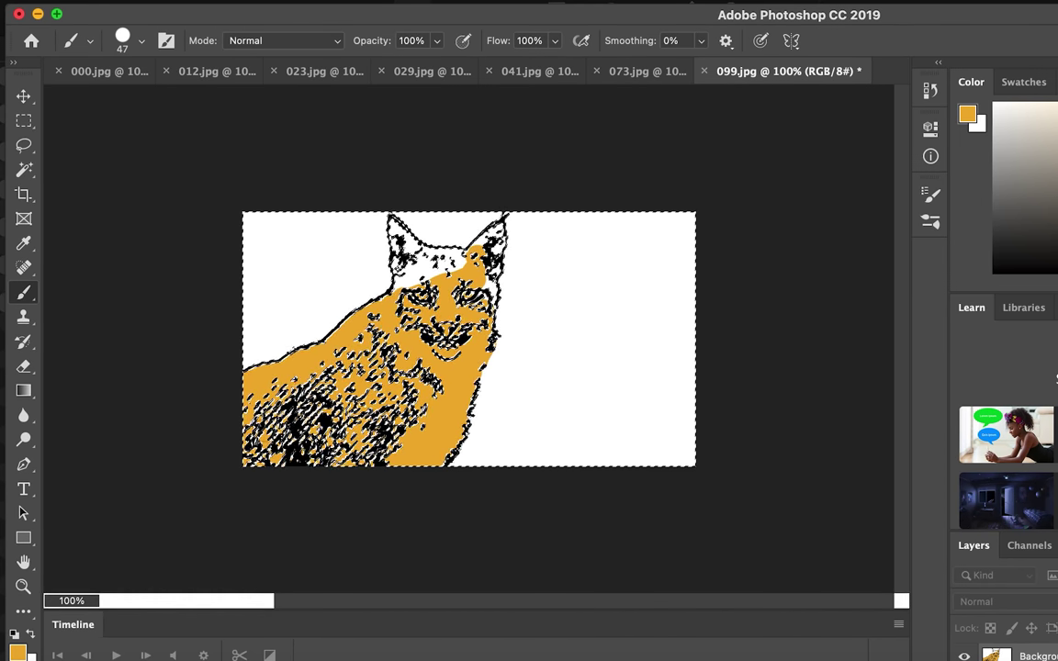
# Zoom in closely on the lynx's face with the Zoom tool
pyautogui.press('z')
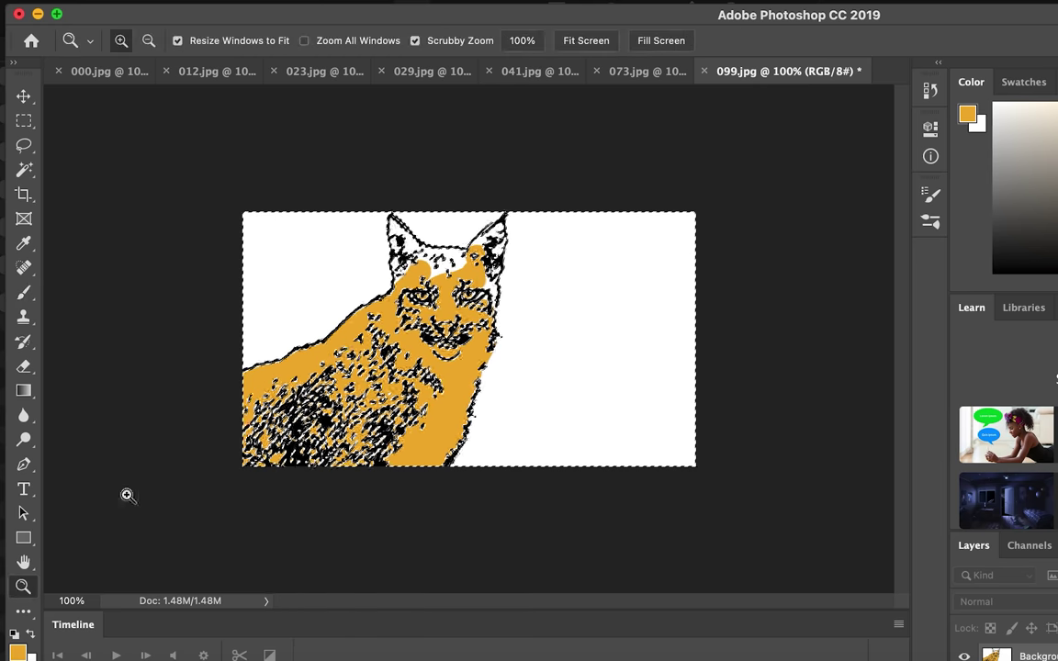
pyautogui.doubleClick(455, 280)
pyautogui.click(570, 196)
# Set the brush to 25 px and paint orange over the ears and eye area
pyautogui.click(23, 292)
pyautogui.click(73, 40)
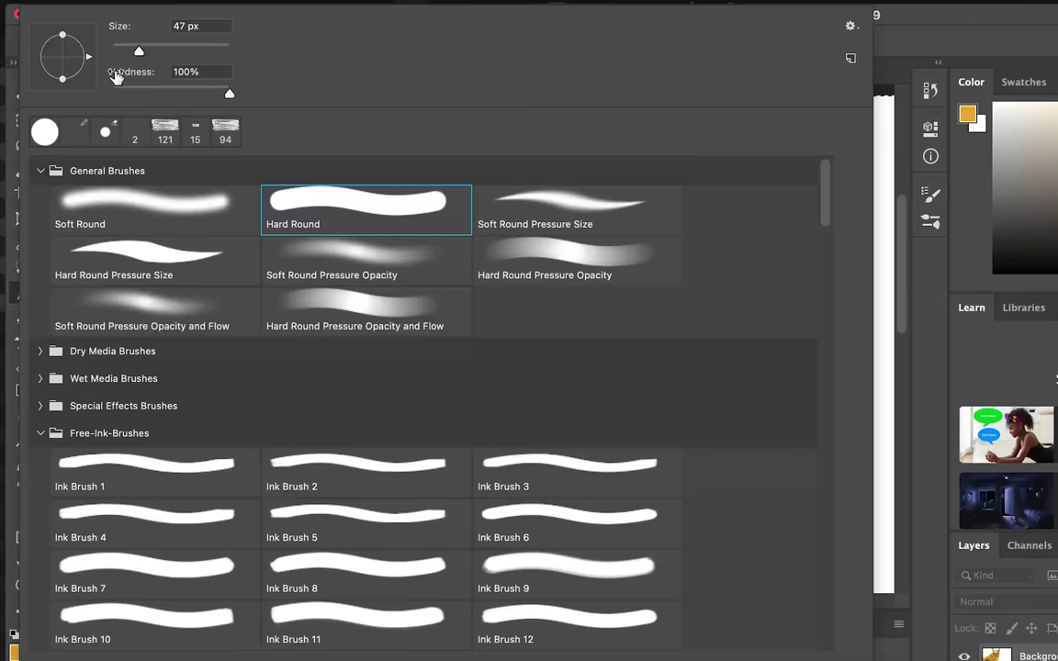
pyautogui.press('Return')
pyautogui.moveTo(538, 158)
pyautogui.mouseDown()
pyautogui.moveTo(552, 211)
pyautogui.moveTo(514, 276)
pyautogui.moveTo(493, 390)
pyautogui.moveTo(276, 257)
pyautogui.moveTo(157, 276)
pyautogui.moveTo(120, 303)
pyautogui.moveTo(138, 165)
pyautogui.moveTo(147, 228)
pyautogui.mouseUp()
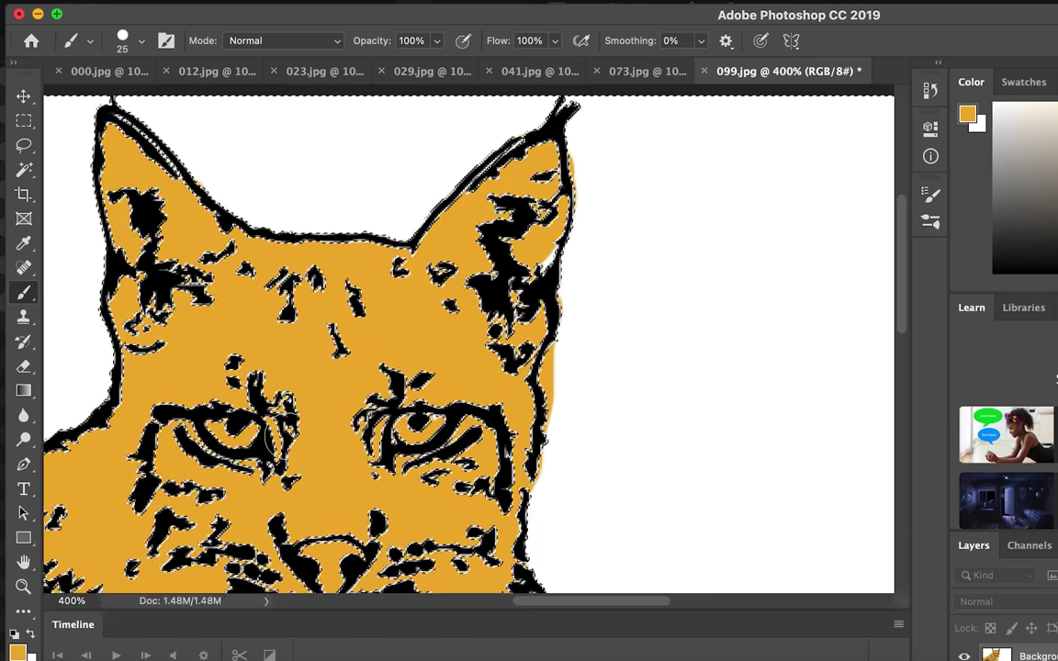
pyautogui.scroll(-10, 326, 293)
pyautogui.scroll(2, 401, 223)
pyautogui.scroll(8, 402, 223)
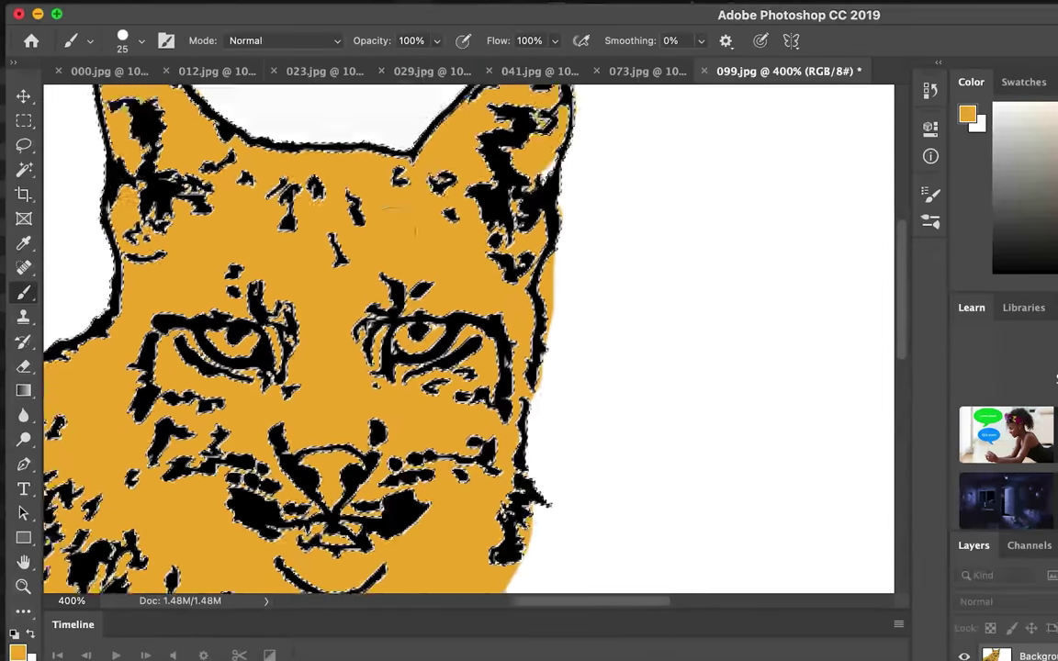
pyautogui.scroll(2, 401, 223)
pyautogui.scroll(-2, 519, 292)
pyautogui.scroll(-2, 519, 292)
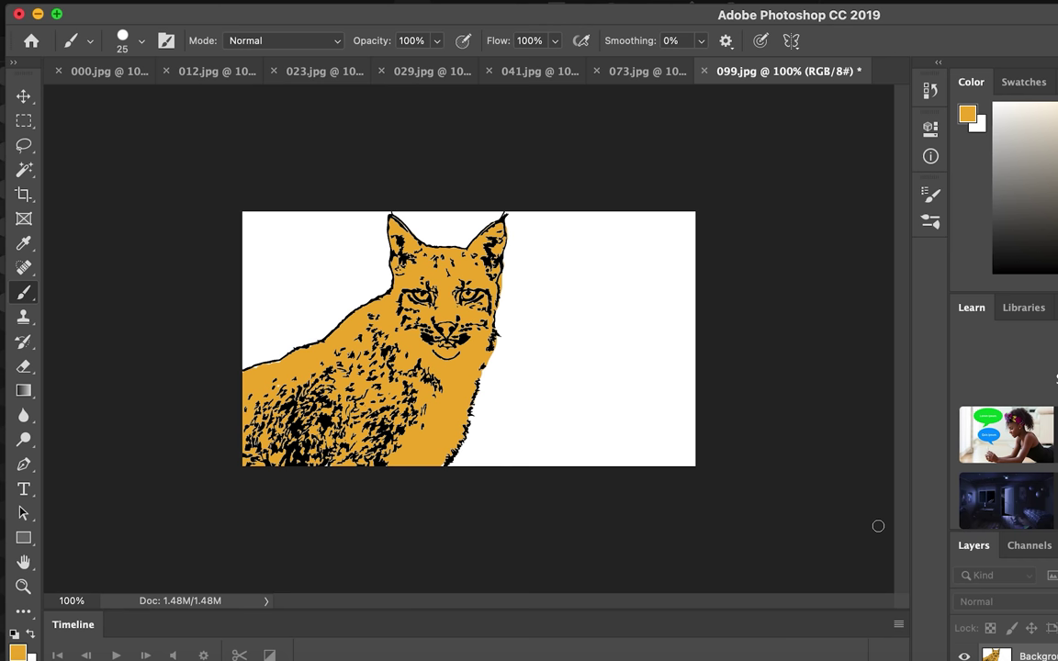
# In 073.jpg, duplicate the Background layer into a Background copy layer
pyautogui.hotkey('ctrl', 'shift', 'Tab')
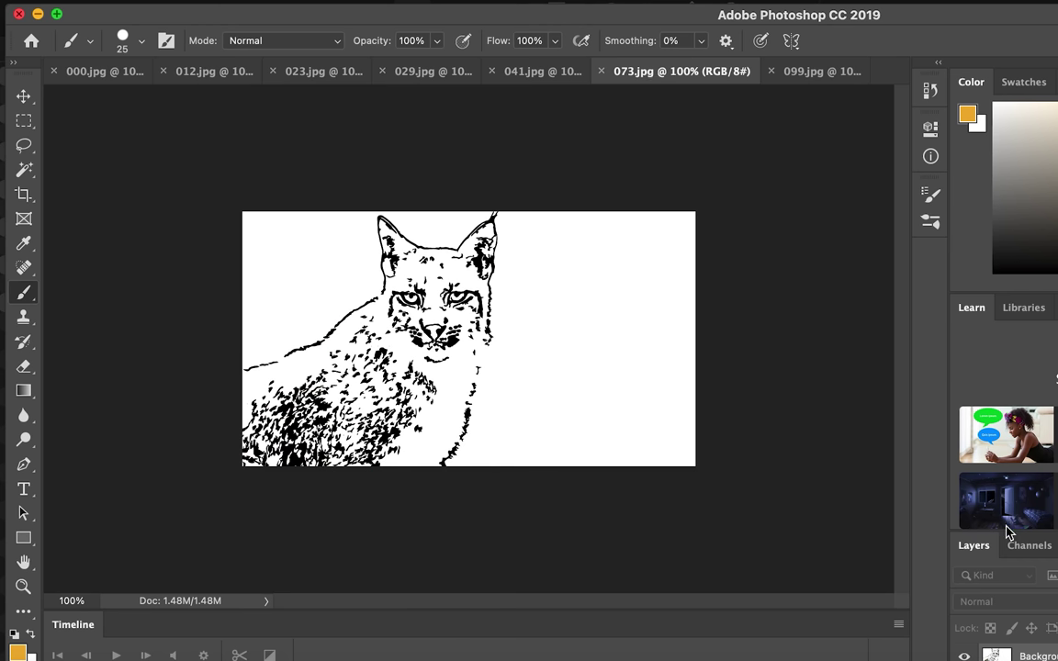
pyautogui.rightClick(1020, 655)
pyautogui.click(932, 444)
pyautogui.click(659, 223)
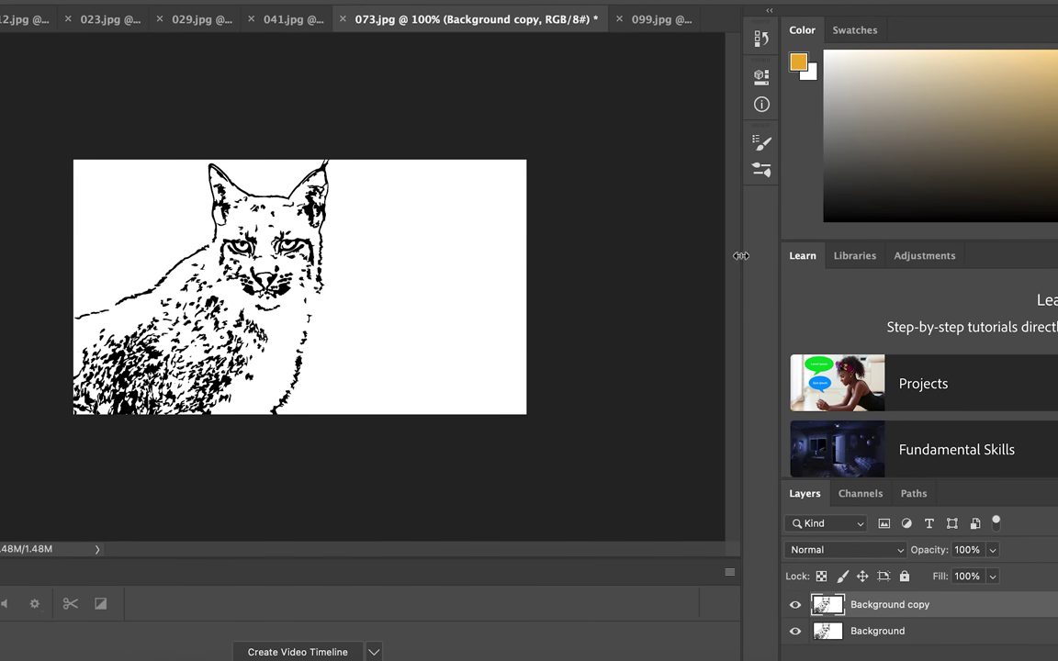
# Select the Background layer and paint orange over the lynx's nose, forehead and left chest
pyautogui.click(845, 549)
pyautogui.click(815, 619)
pyautogui.click(877, 631)
pyautogui.click(795, 631)
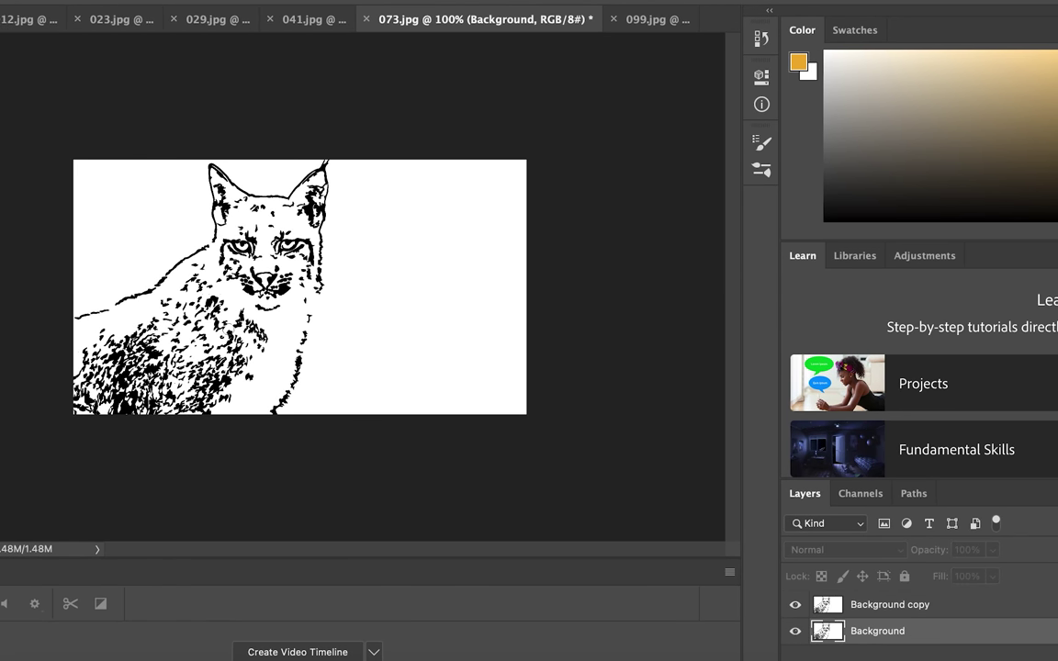
pyautogui.moveTo(239, 330)
pyautogui.mouseDown()
pyautogui.moveTo(266, 250)
pyautogui.moveTo(209, 368)
pyautogui.mouseUp()
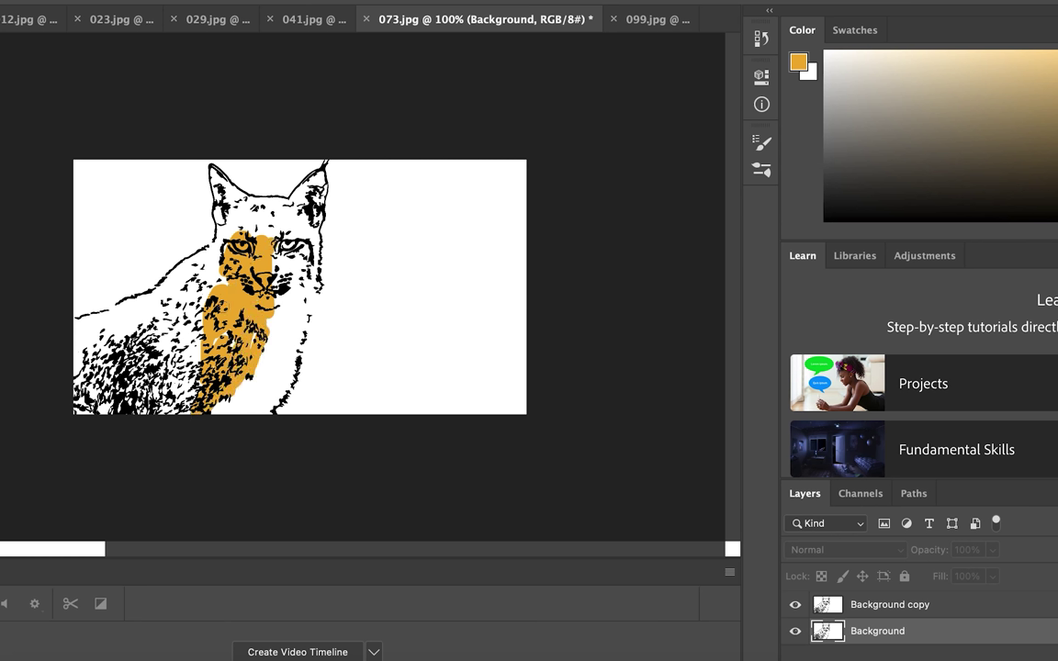
pyautogui.moveTo(283, 210); pyautogui.dragTo(239, 225)
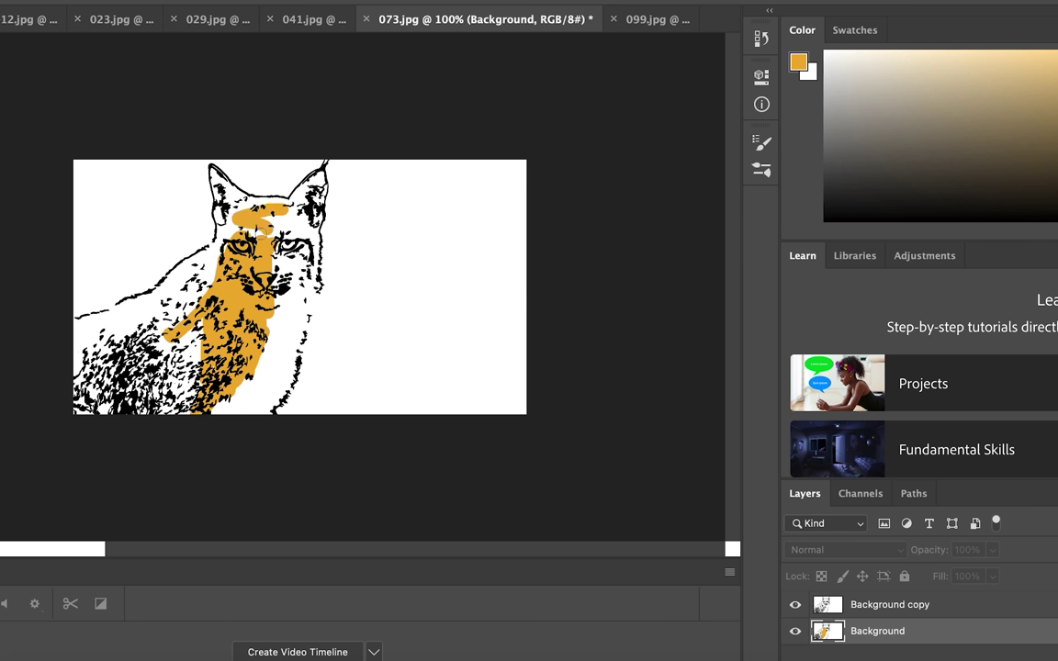
pyautogui.moveTo(173, 285); pyautogui.dragTo(176, 323)
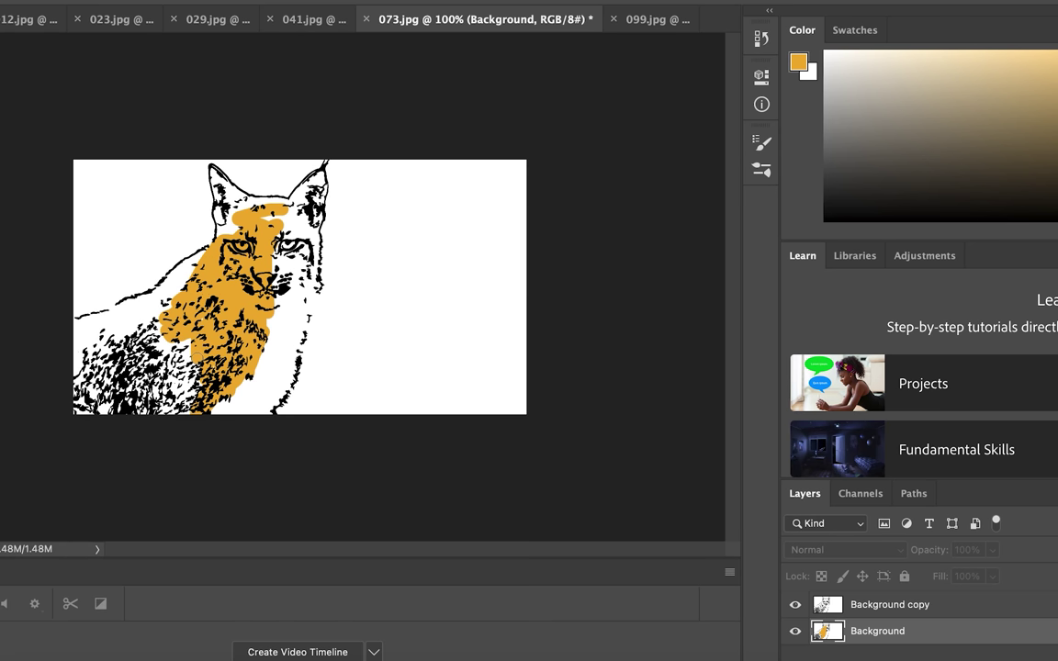
# Browse the open image tabs 099, 073, 029, 023, 012, ending on 041.jpg
pyautogui.click(643, 19)
pyautogui.click(494, 19)
pyautogui.click(313, 20)
pyautogui.click(229, 20)
pyautogui.click(135, 19)
pyautogui.click(55, 20)
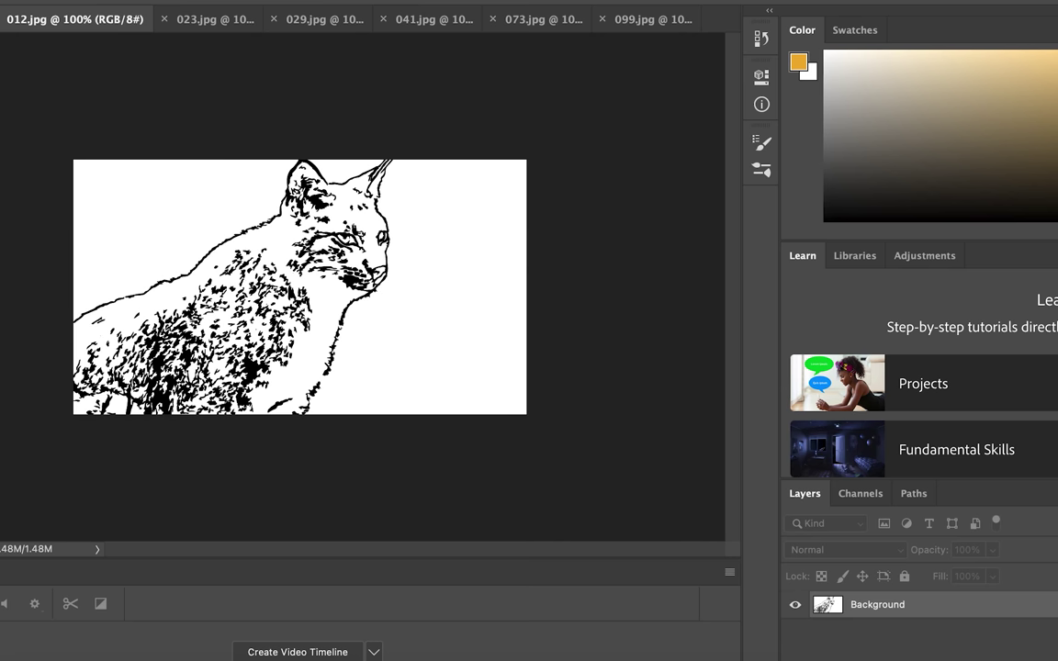
pyautogui.click(206, 22)
pyautogui.click(294, 22)
pyautogui.click(404, 22)
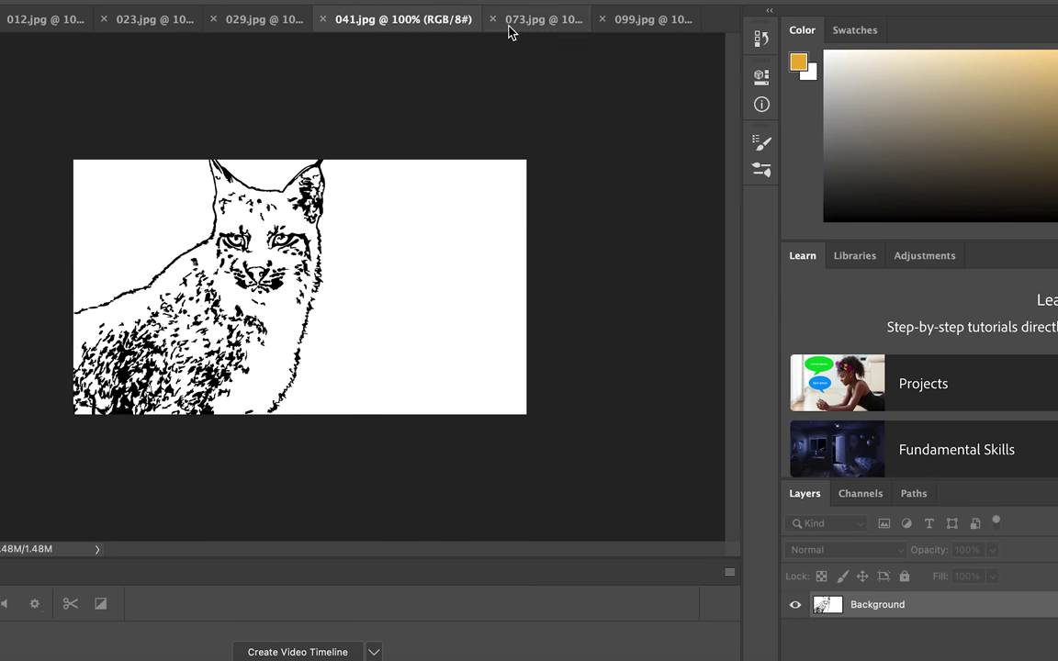